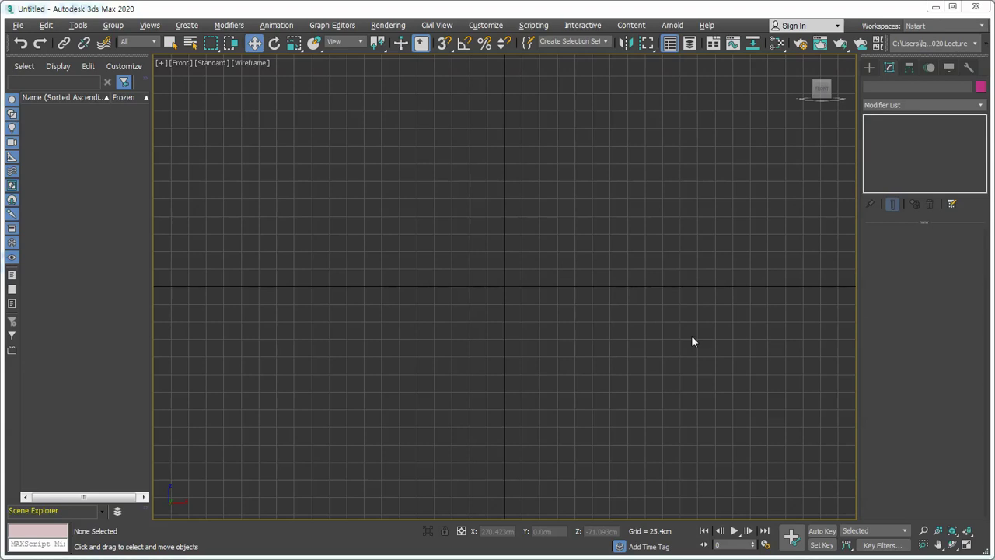
- Draw a circle spline in the upper-left of the Front viewport
{"action": "left_click", "coordinate": [869, 67]}
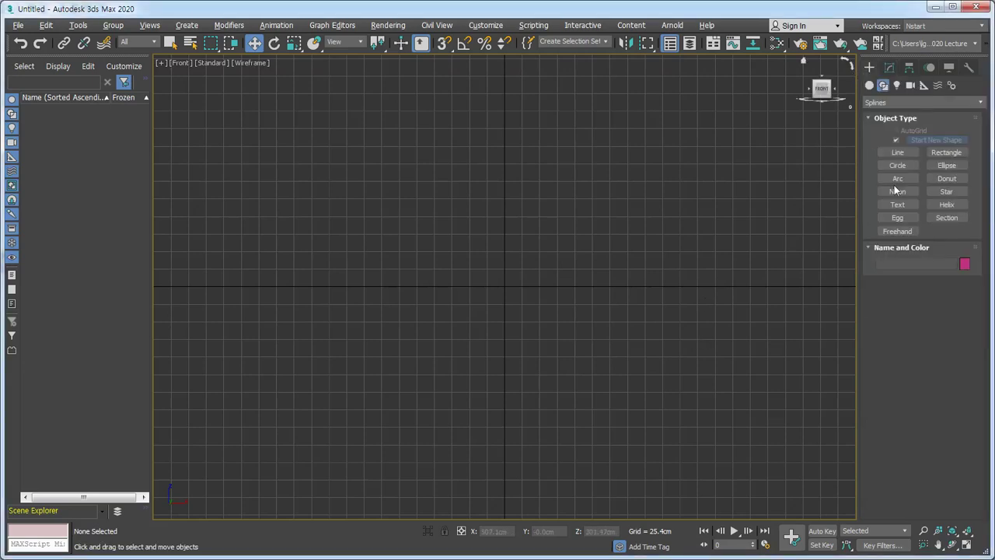
{"action": "left_click", "coordinate": [906, 164]}
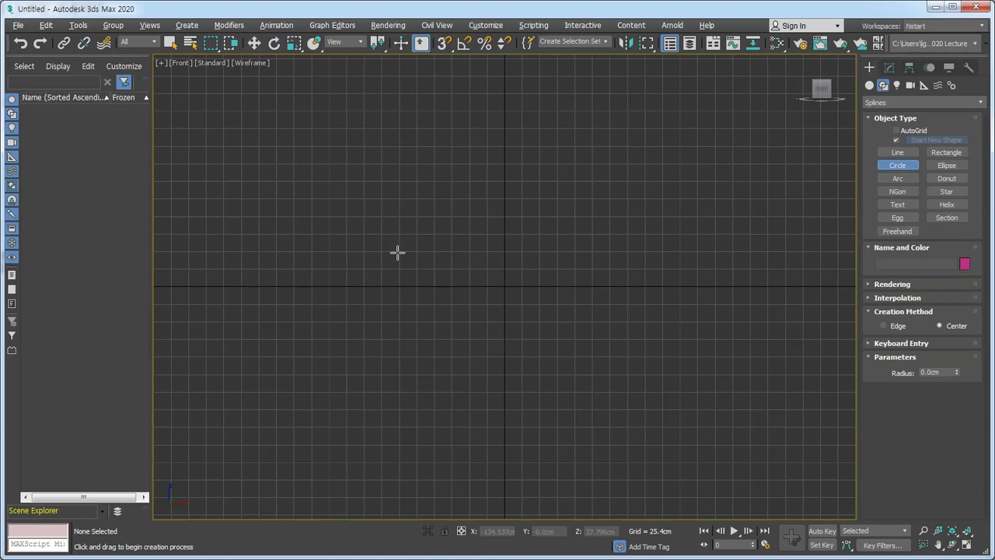
{"action": "left_click_drag", "start_coordinate": [351, 219], "coordinate": [391, 280]}
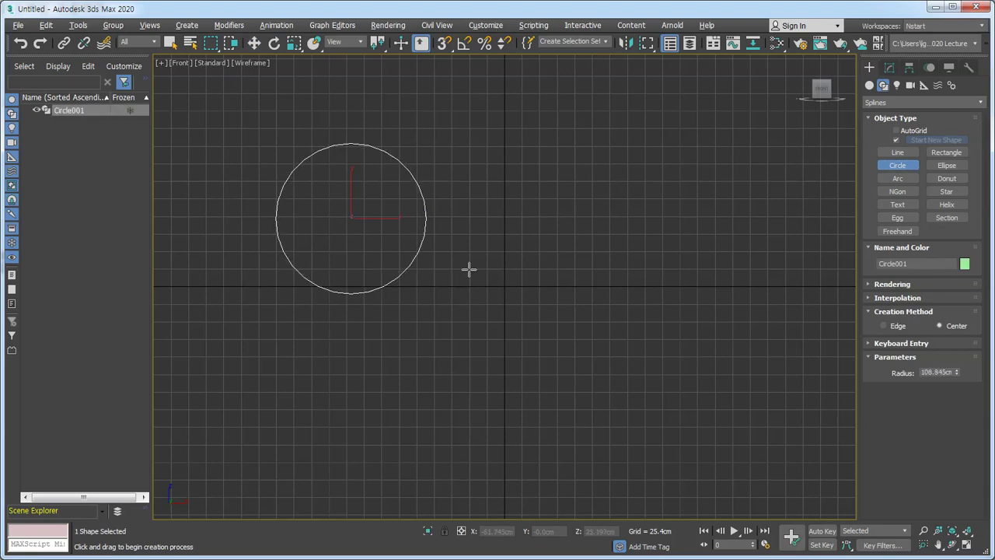
{"action": "key", "text": "w"}
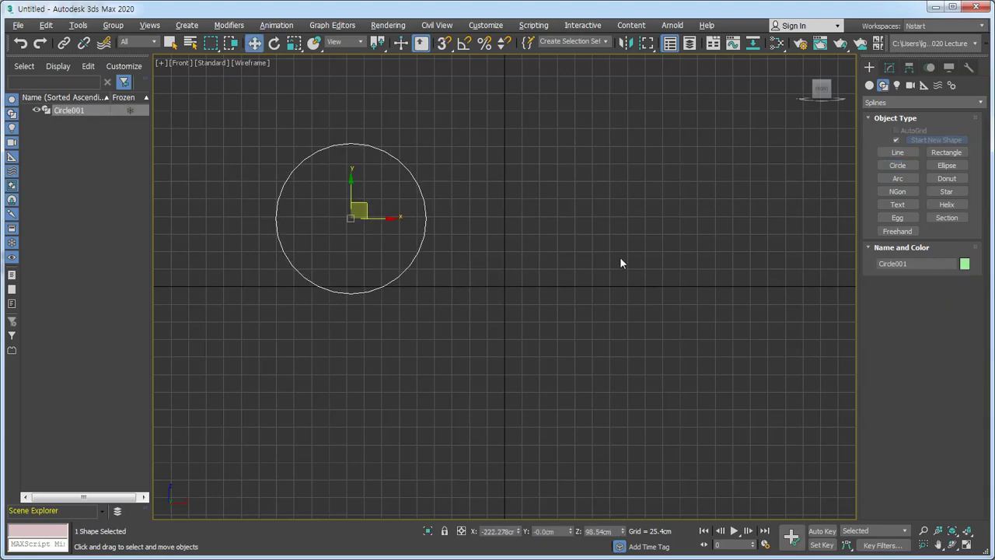
- Draw a rectangle spline to the right of the circle
{"action": "left_click", "coordinate": [946, 152]}
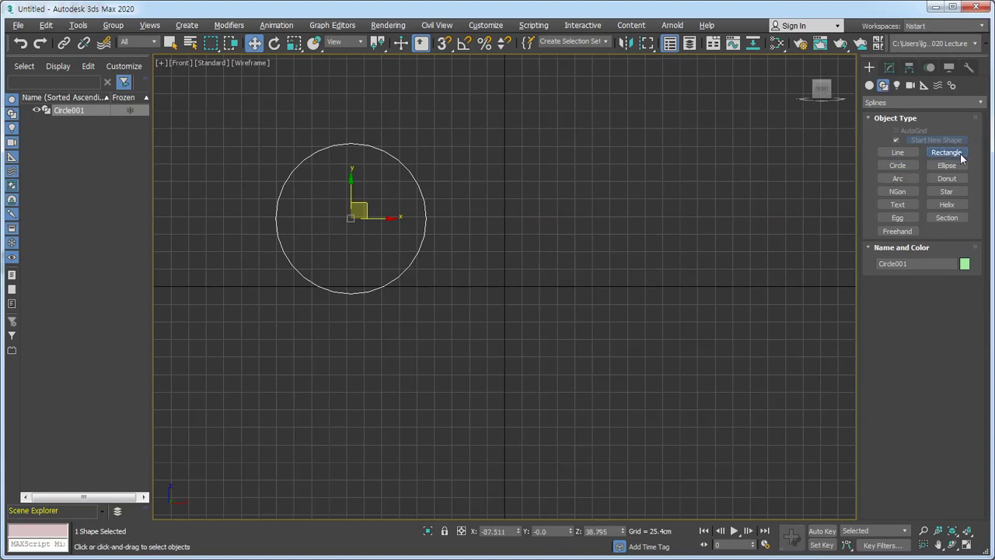
{"action": "left_click_drag", "start_coordinate": [539, 159], "coordinate": [766, 289]}
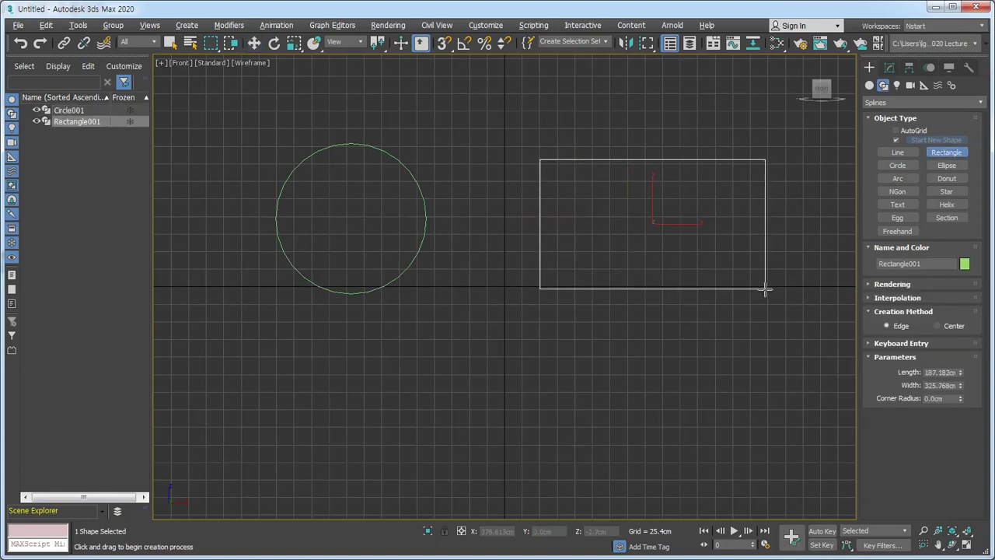
{"action": "right_click", "coordinate": [779, 305]}
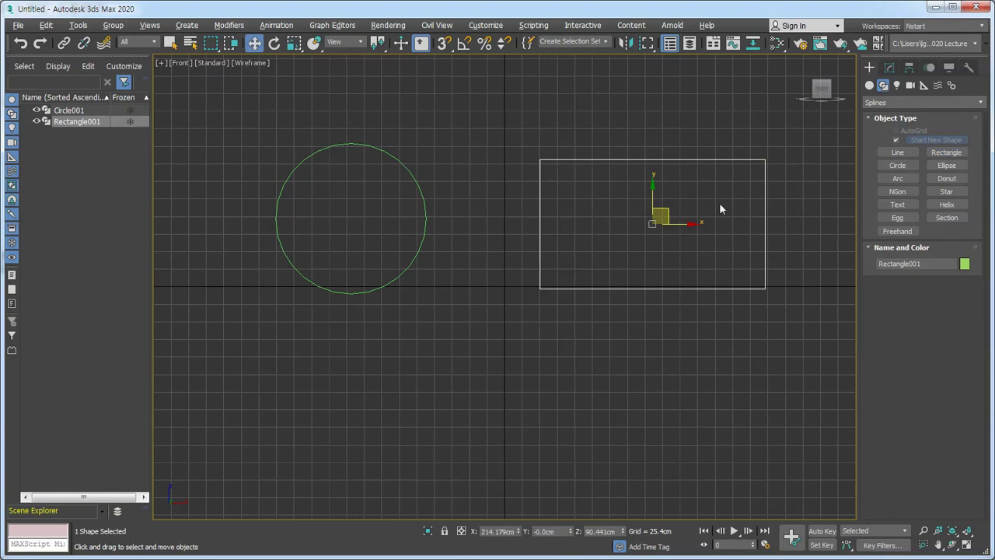
- Convert Rectangle001 to an Editable Spline and expand its Vertex, Segment and Spline levels
{"action": "left_click", "coordinate": [890, 68]}
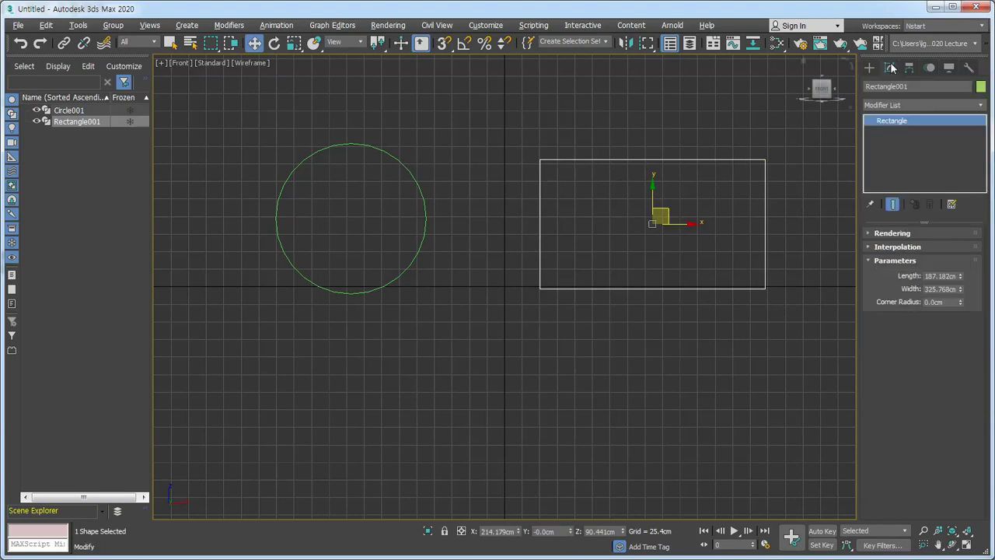
{"action": "right_click", "coordinate": [891, 122]}
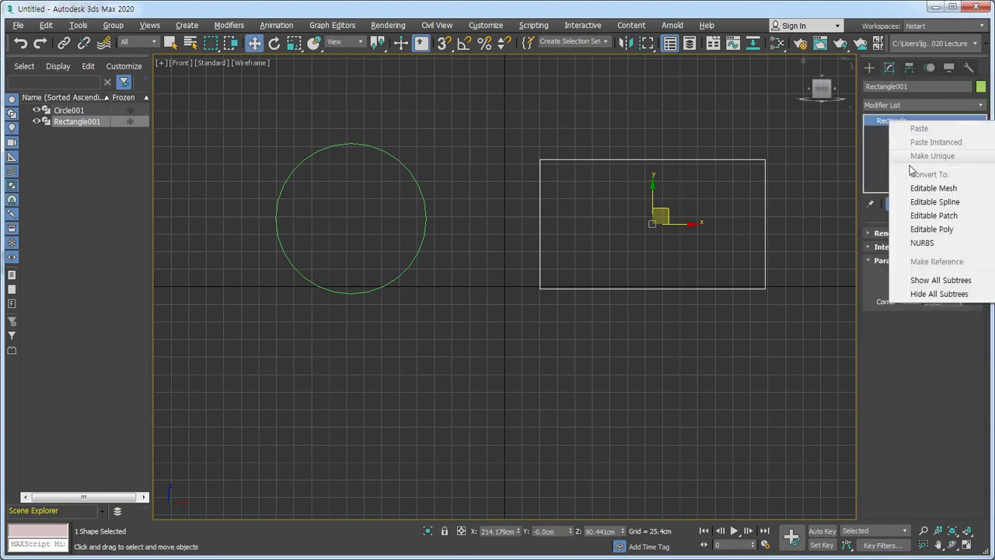
{"action": "left_click", "coordinate": [920, 202]}
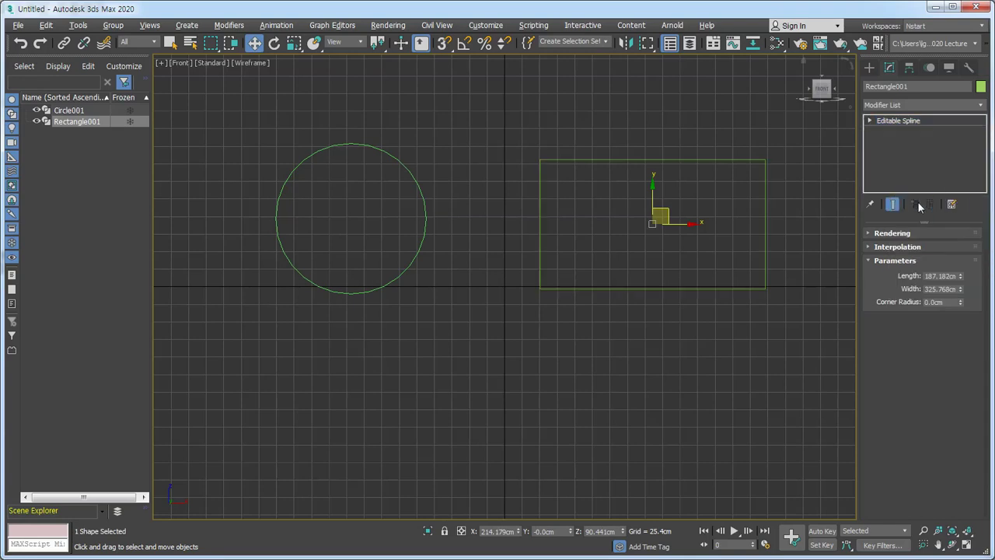
{"action": "left_click", "coordinate": [870, 122]}
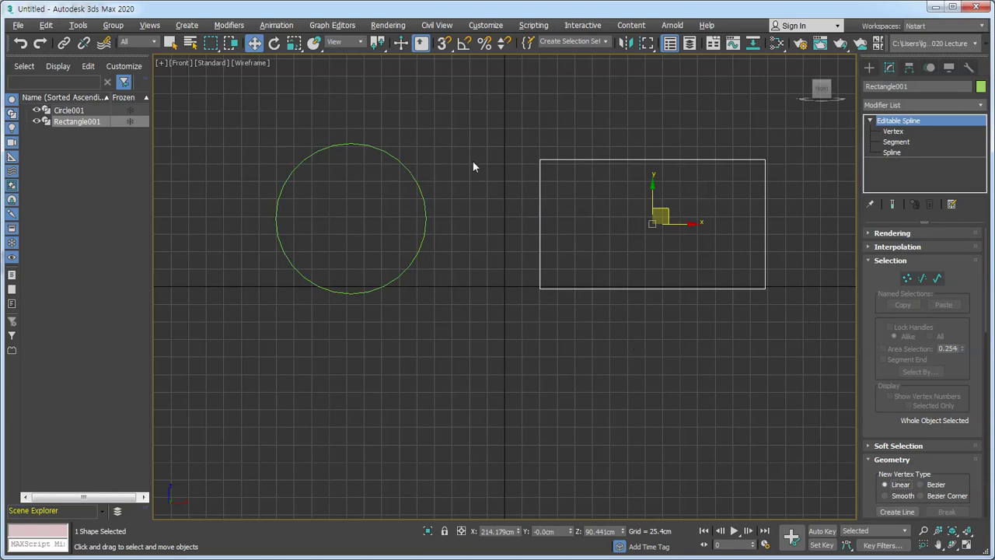
- Reselect Rectangle001 and attach Circle001 to it with Attach
{"action": "left_click", "coordinate": [674, 351]}
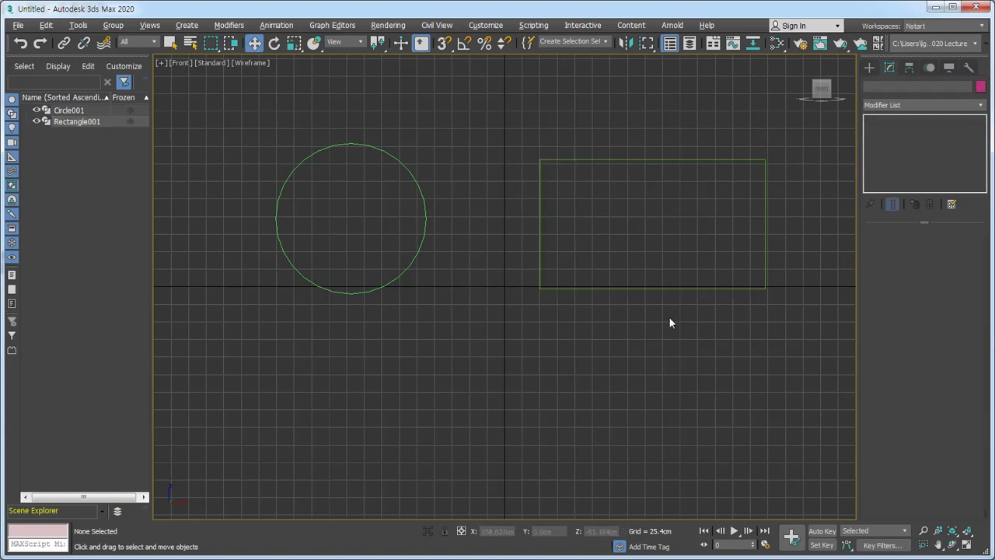
{"action": "left_click", "coordinate": [681, 159]}
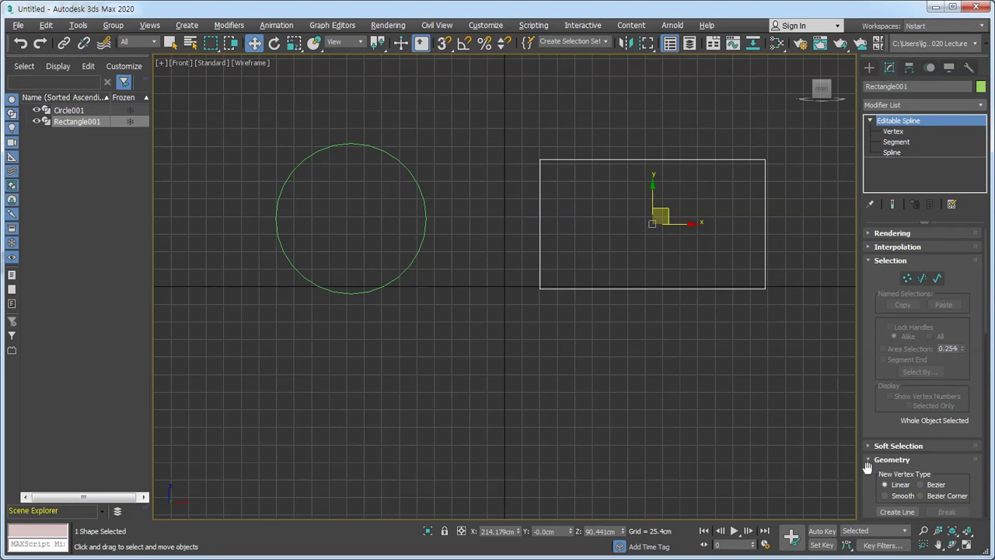
{"action": "left_click_drag", "start_coordinate": [867, 465], "coordinate": [867, 345]}
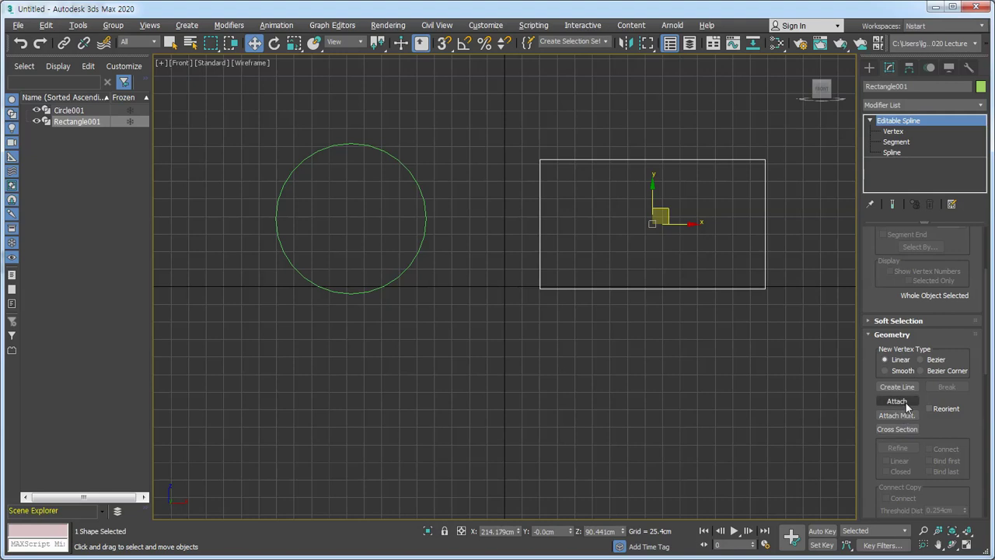
{"action": "left_click", "coordinate": [907, 402]}
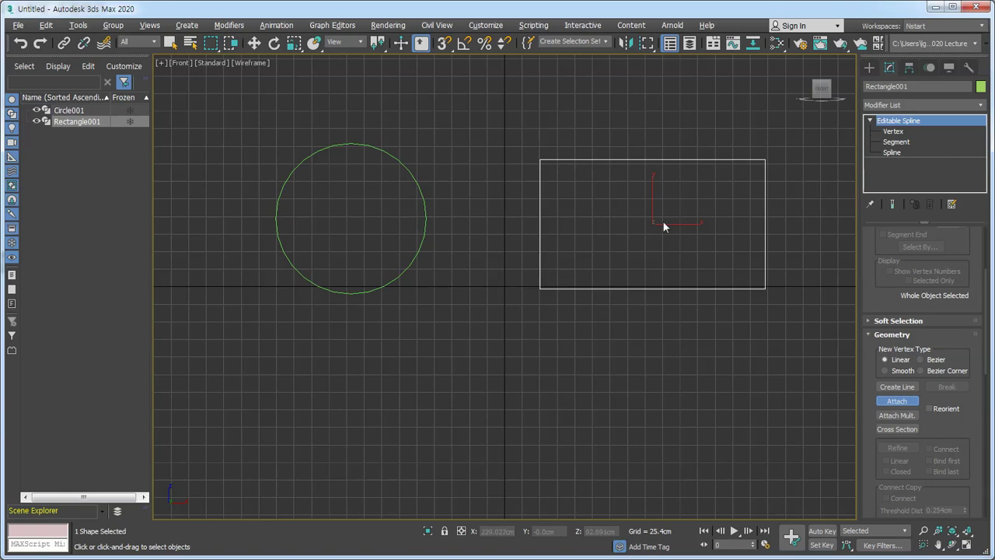
{"action": "left_click", "coordinate": [425, 226]}
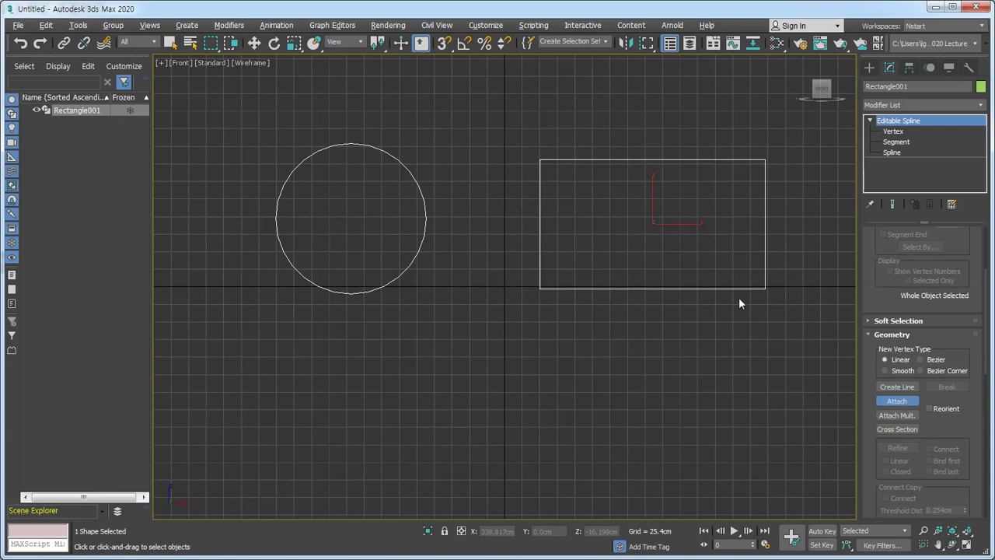
- Turn off Attach and reselect the combined shape with Select and Move
{"action": "left_click", "coordinate": [897, 401]}
{"action": "key", "text": "w"}
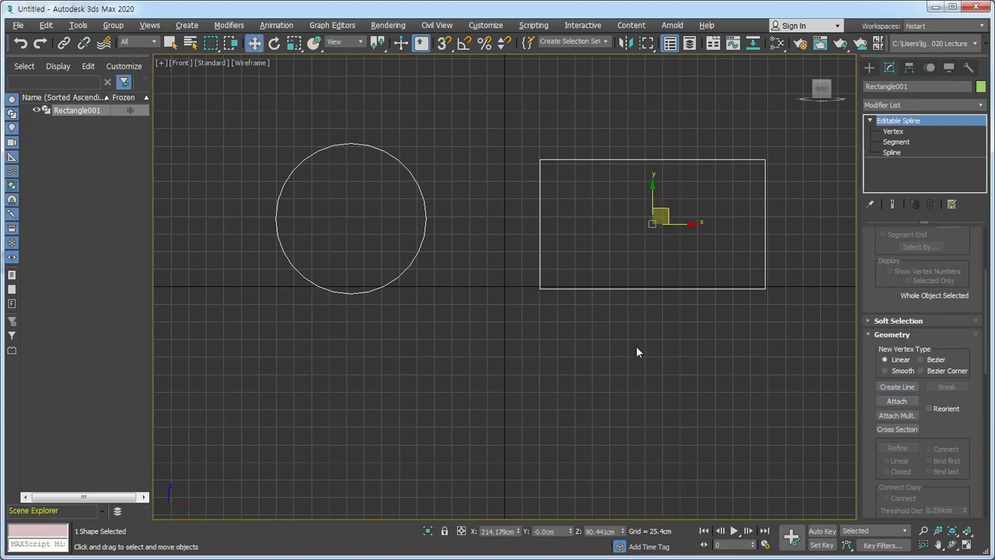
{"action": "left_click", "coordinate": [621, 334]}
{"action": "left_click", "coordinate": [622, 159]}
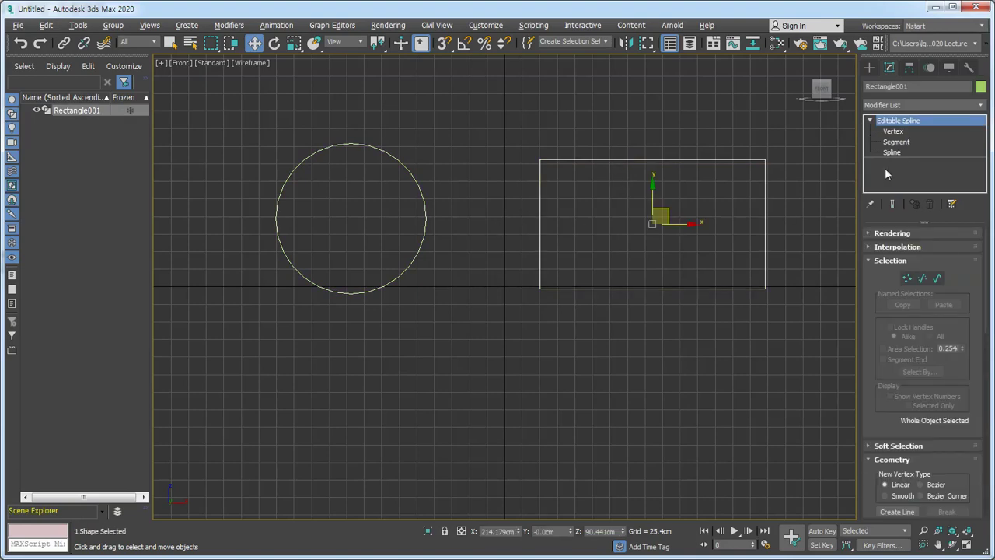
- At Spline sub-object level, select the circle spline instead of the rectangle
{"action": "left_click", "coordinate": [894, 152]}
{"action": "left_click", "coordinate": [666, 160]}
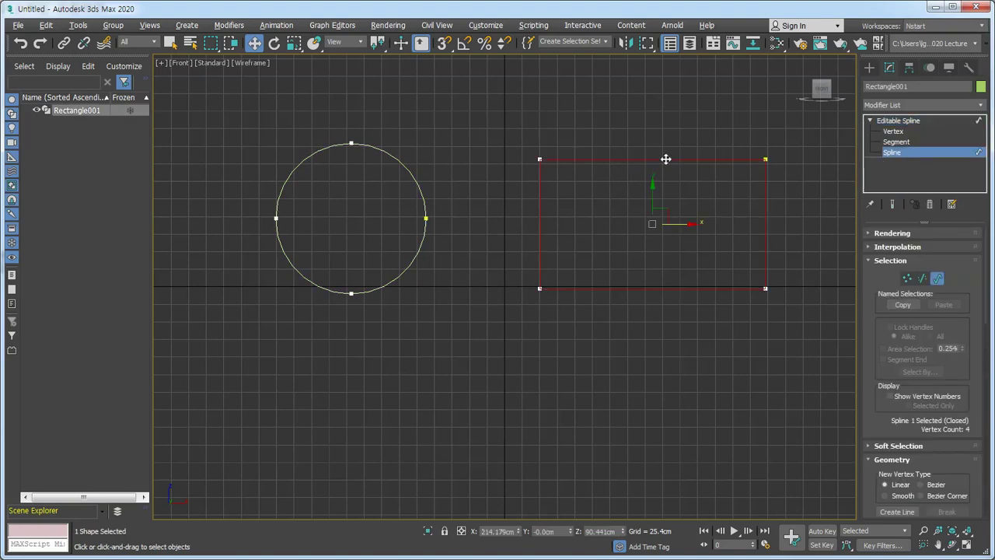
{"action": "left_click", "coordinate": [422, 246]}
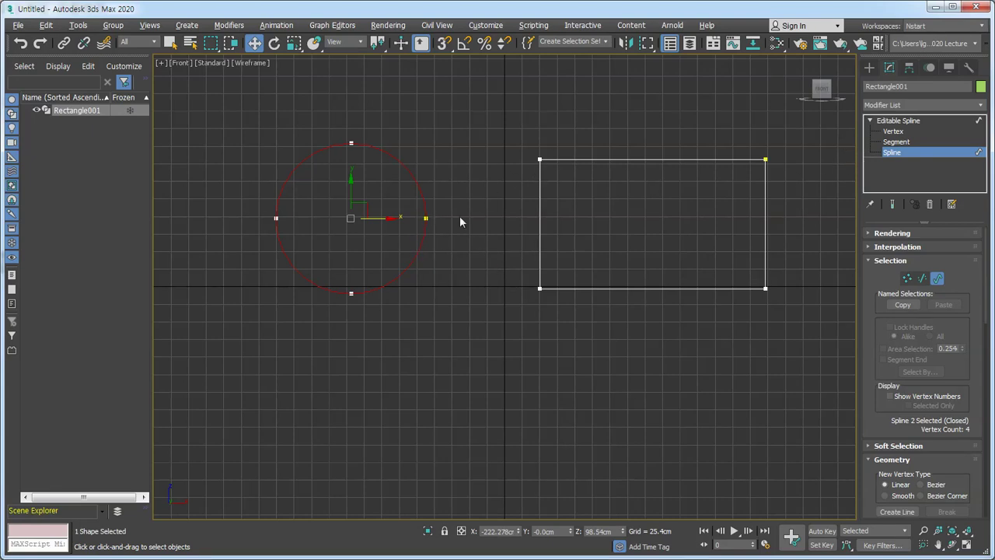
- Select the circle's right-hand vertex at Vertex level and Break it
{"action": "left_click", "coordinate": [907, 131]}
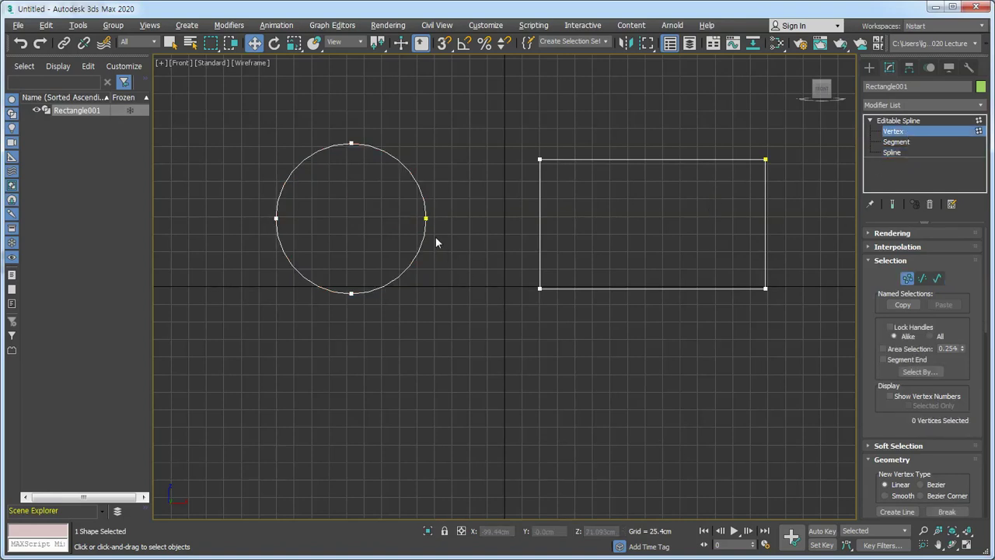
{"action": "left_click", "coordinate": [426, 218]}
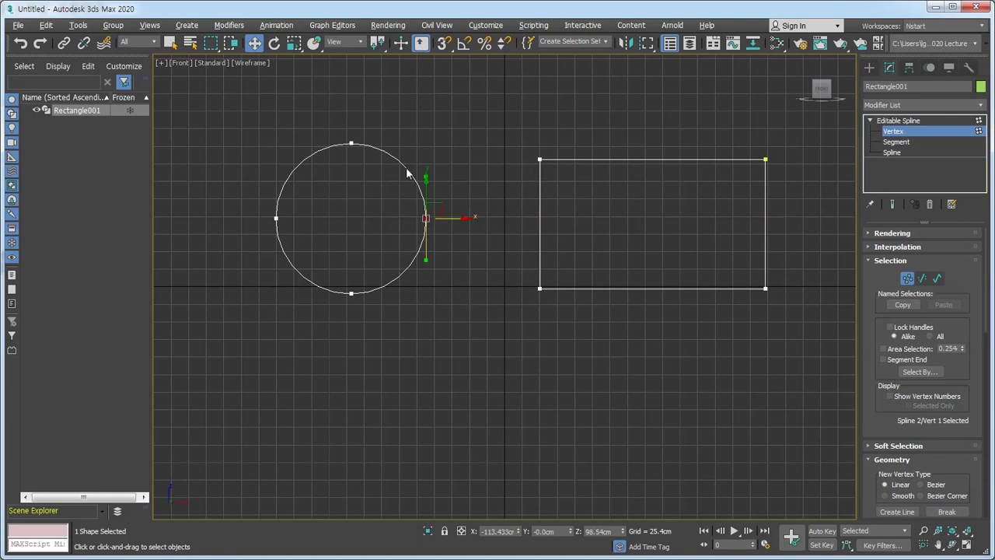
{"action": "key", "text": "Delete"}
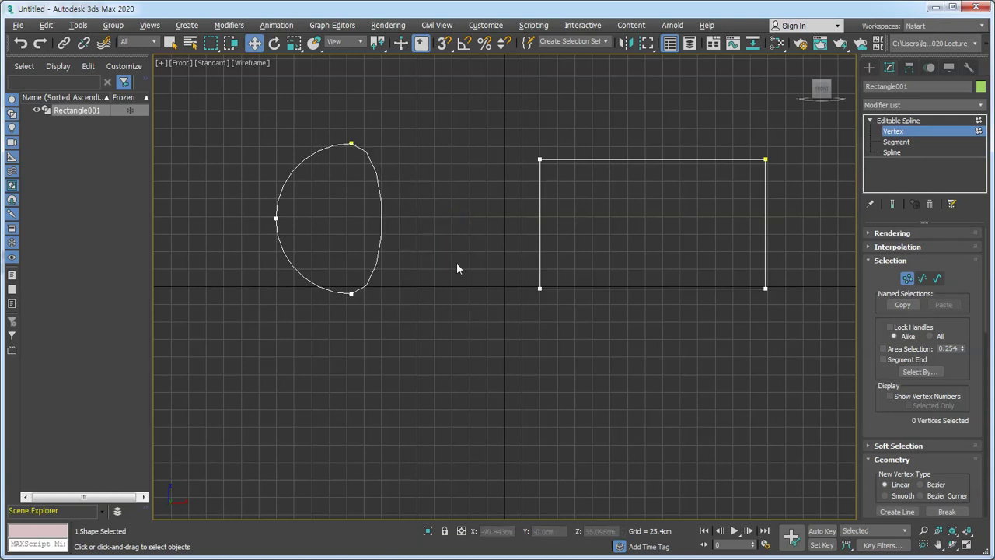
{"action": "key", "text": "ctrl+z"}
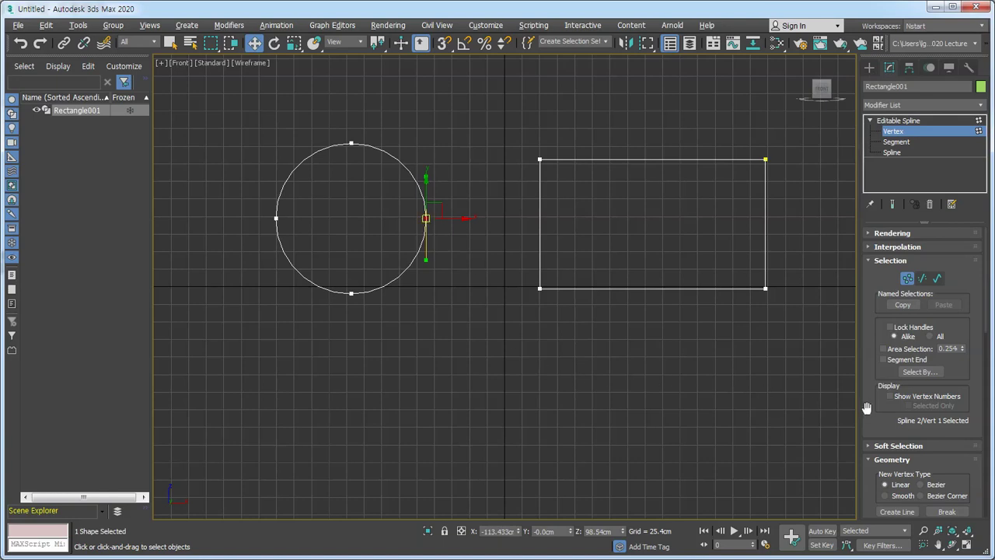
{"action": "left_click_drag", "start_coordinate": [866, 406], "coordinate": [862, 304]}
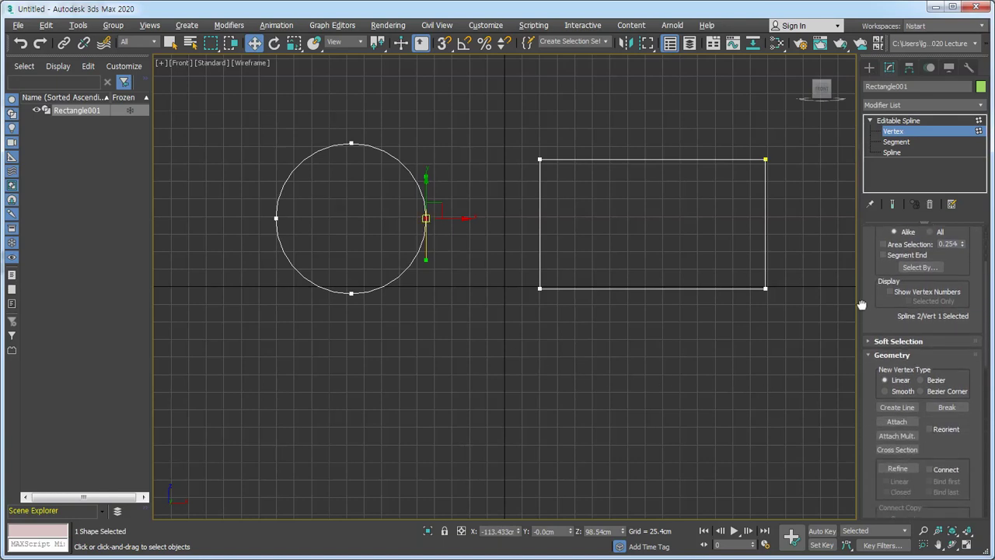
{"action": "left_click", "coordinate": [947, 407]}
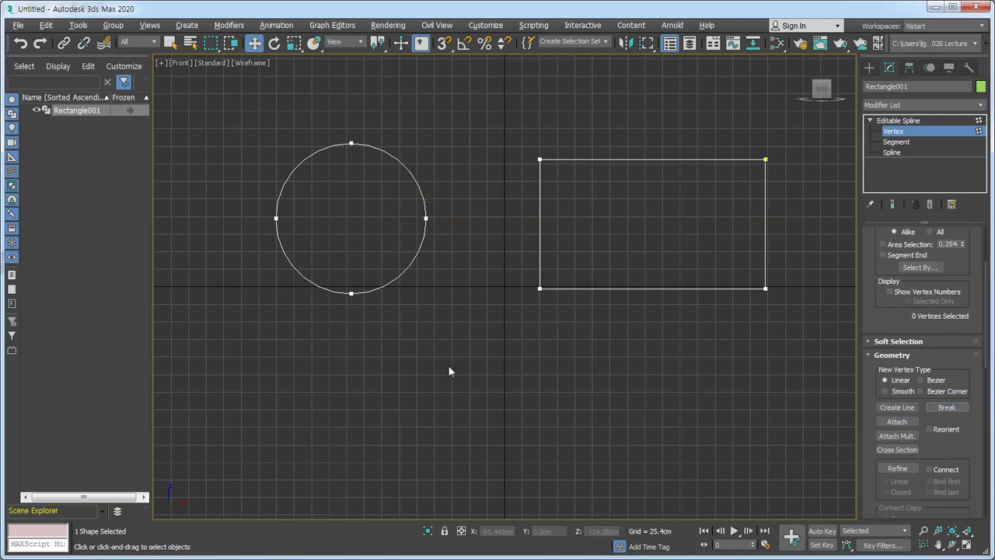
- Pull one broken circle end to the right, then undo a stray rectangle-corner move
{"action": "left_click", "coordinate": [426, 218]}
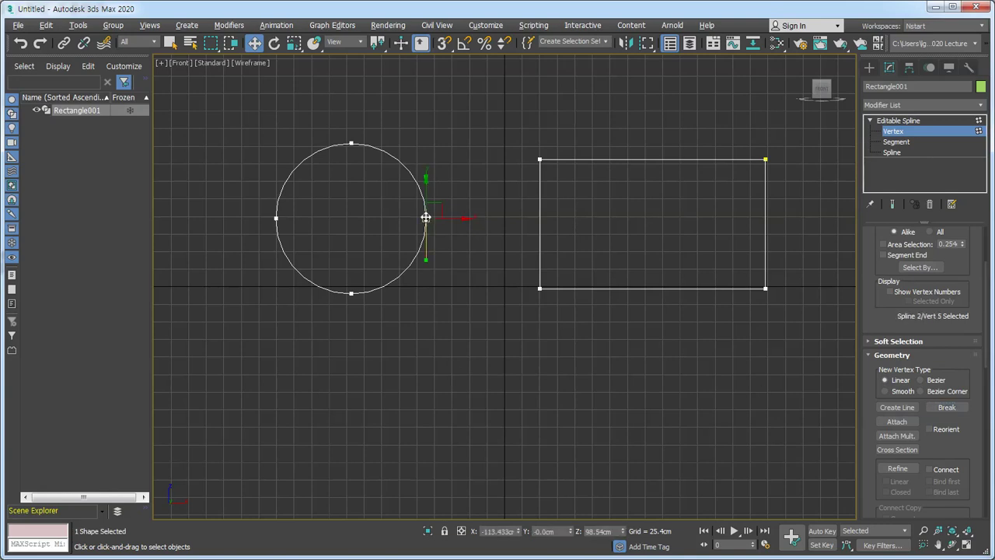
{"action": "left_click_drag", "start_coordinate": [462, 219], "coordinate": [510, 219]}
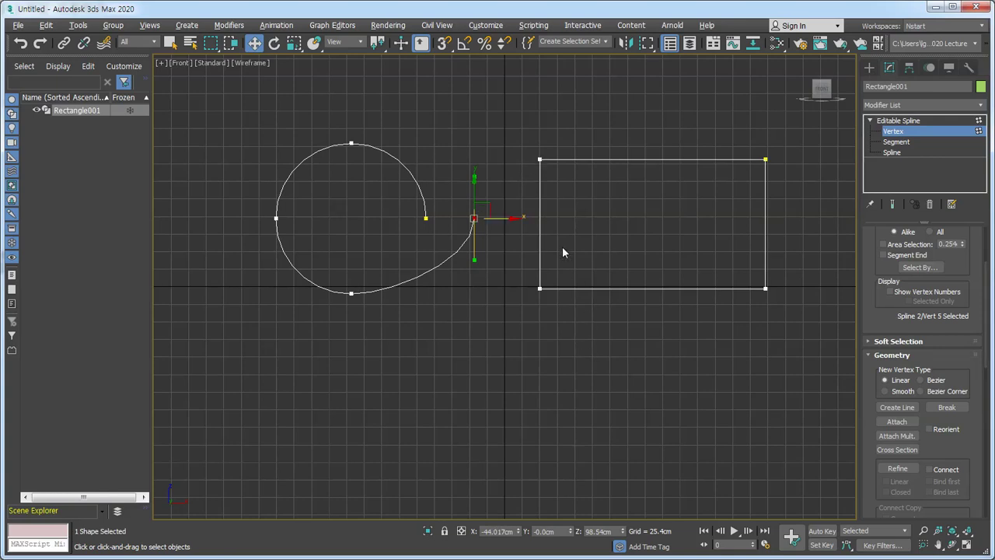
{"action": "left_click", "coordinate": [539, 159]}
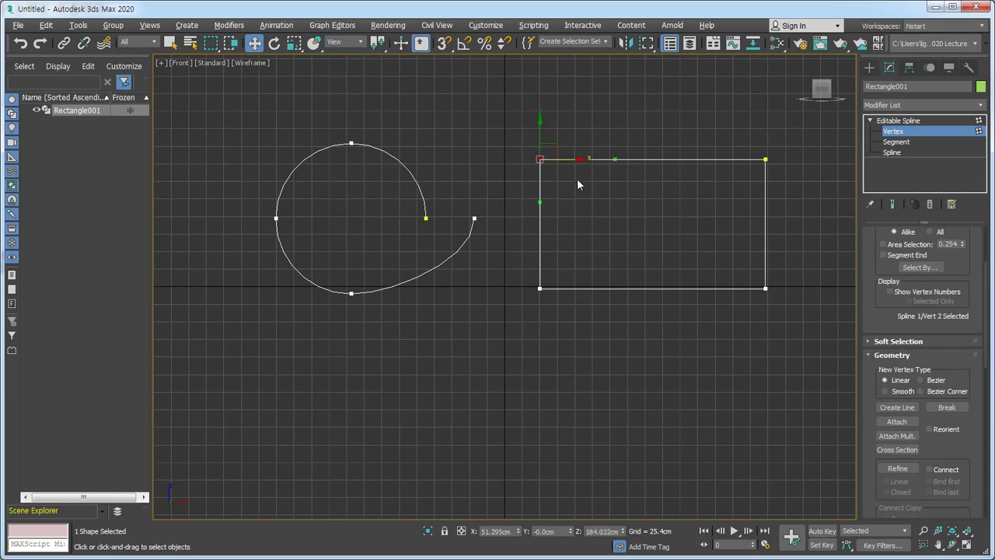
{"action": "left_click_drag", "start_coordinate": [550, 157], "coordinate": [560, 130]}
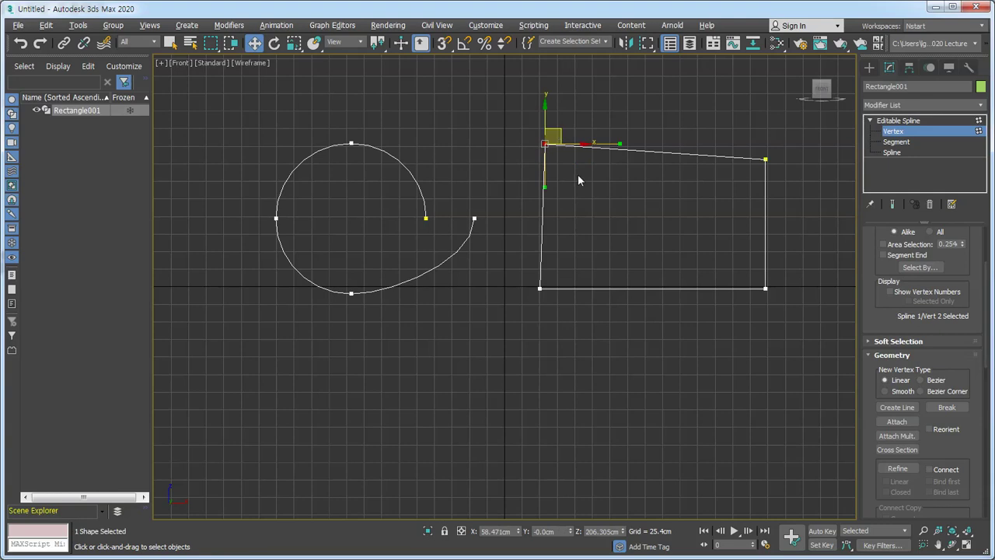
{"action": "key", "text": "ctrl+z"}
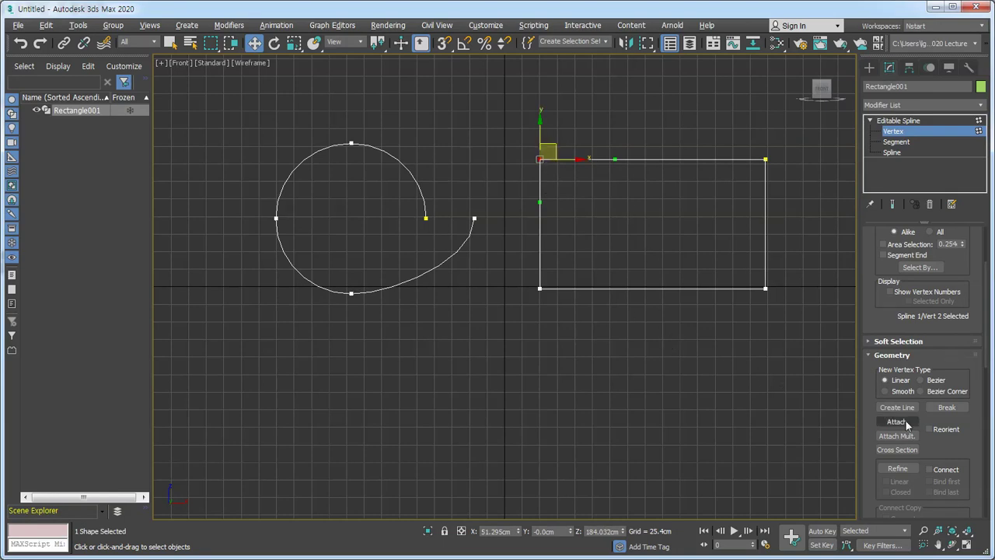
- Break the rectangle at its top-left corner and slide the top edge's loose end right
{"action": "left_click", "coordinate": [952, 408]}
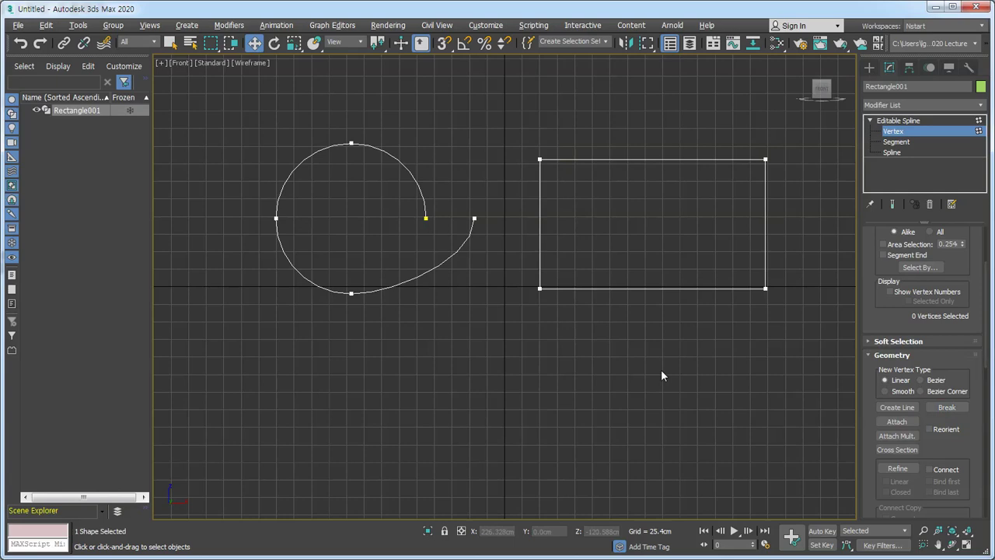
{"action": "left_click", "coordinate": [540, 159]}
{"action": "mouse_move", "coordinate": [578, 159]}
{"action": "left_mouse_down"}
{"action": "mouse_move", "coordinate": [641, 157]}
{"action": "mouse_move", "coordinate": [669, 175]}
{"action": "left_mouse_up"}
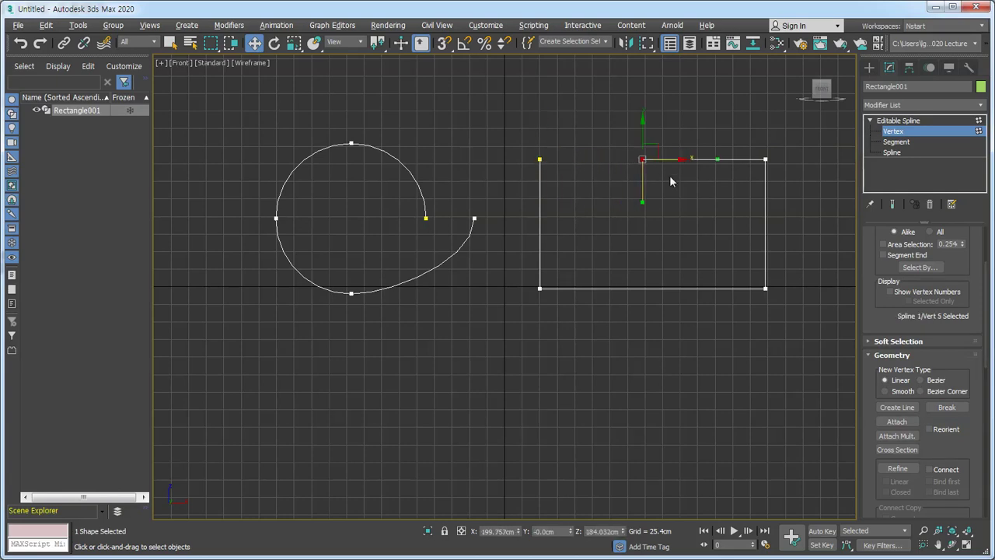
{"action": "left_click", "coordinate": [645, 239]}
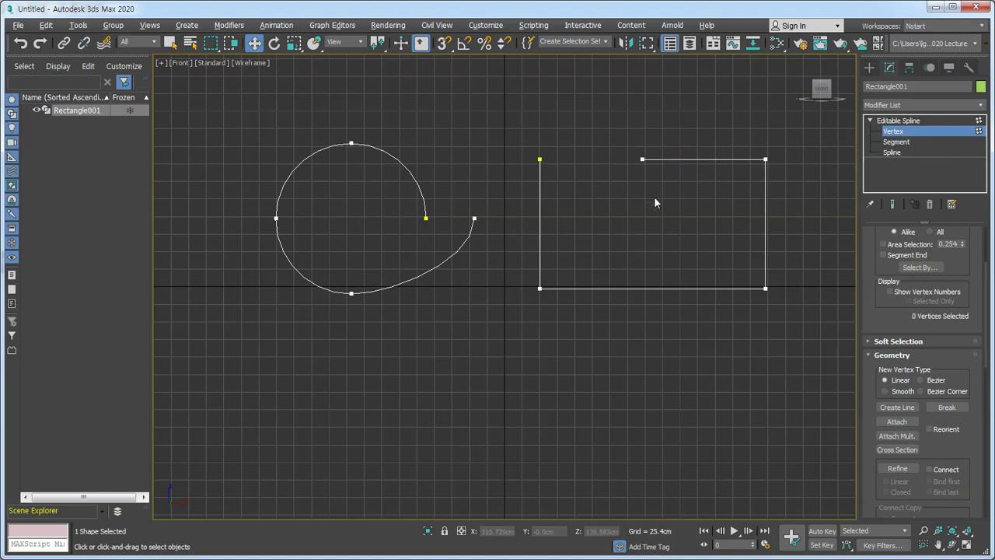
{"action": "left_click", "coordinate": [642, 159]}
{"action": "left_click_drag", "start_coordinate": [685, 160], "coordinate": [705, 160]}
{"action": "left_click", "coordinate": [678, 214]}
- Connect the rectangle's left-edge top vertex to the spiral's open end with a new segment
{"action": "left_click", "coordinate": [475, 220]}
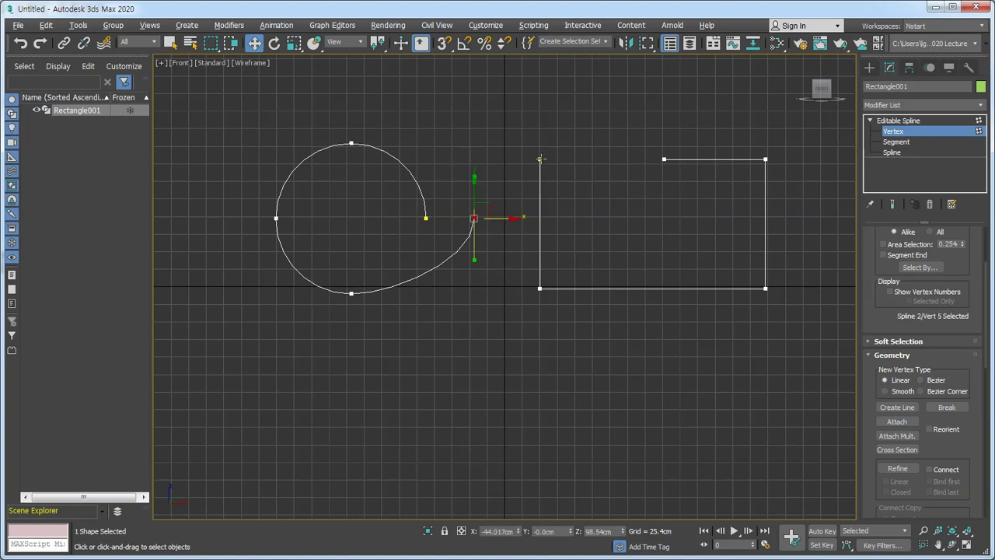
{"action": "left_click", "coordinate": [612, 351]}
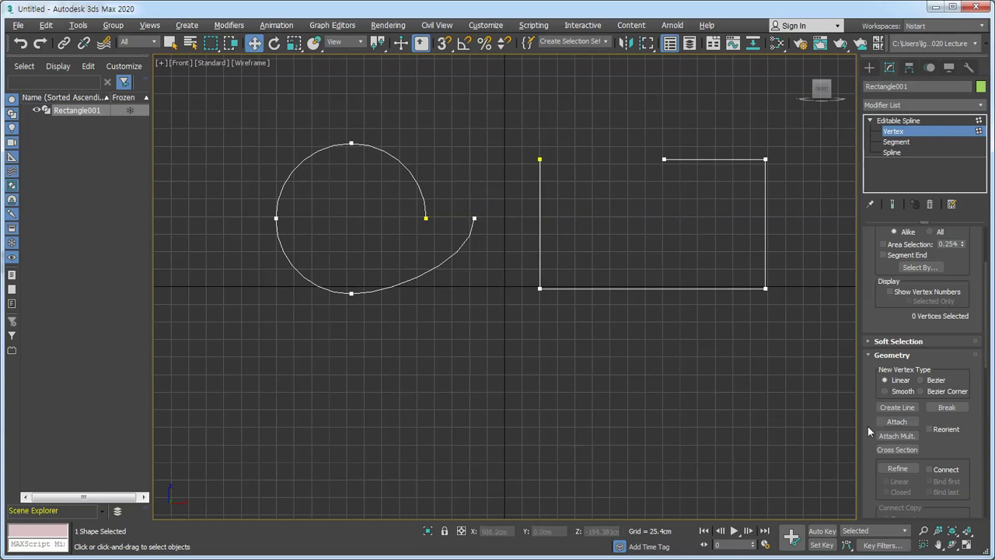
{"action": "left_click_drag", "start_coordinate": [870, 437], "coordinate": [864, 292]}
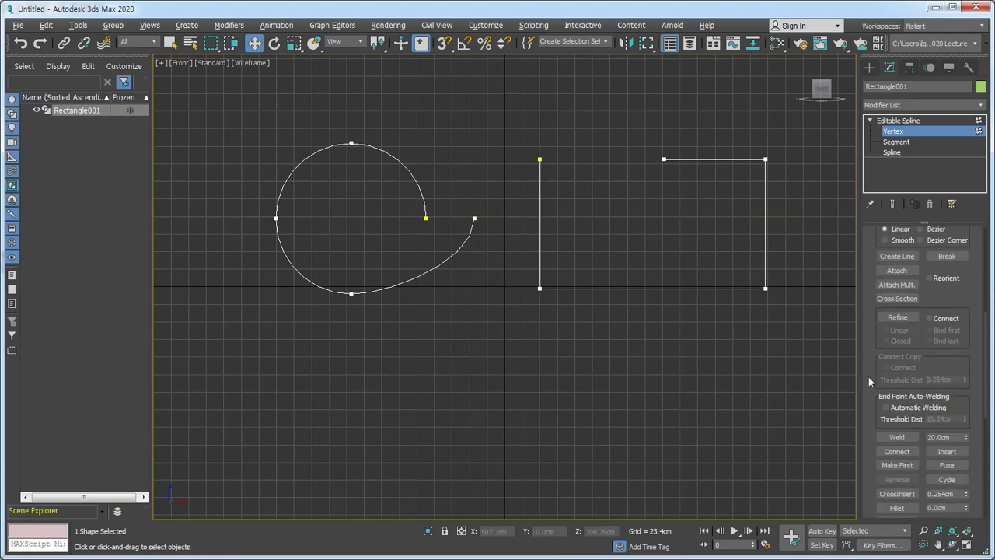
{"action": "left_click", "coordinate": [887, 453]}
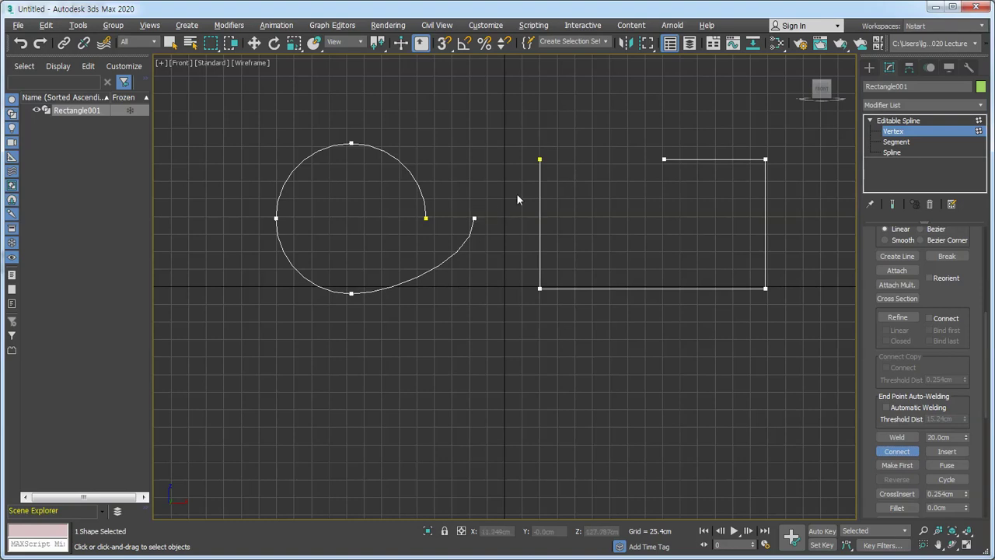
{"action": "left_click_drag", "start_coordinate": [541, 158], "coordinate": [474, 218]}
{"action": "left_click", "coordinate": [896, 450]}
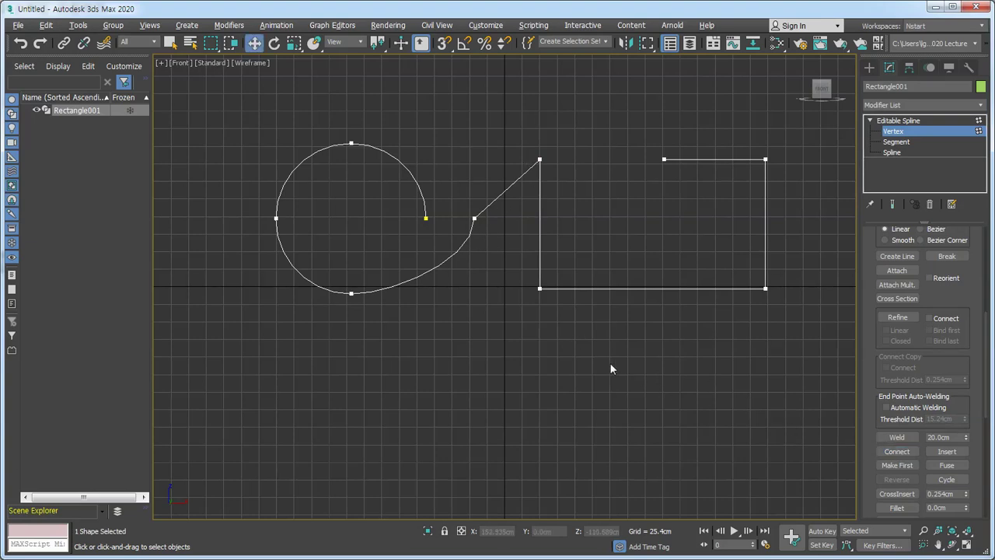
{"action": "left_click", "coordinate": [544, 159]}
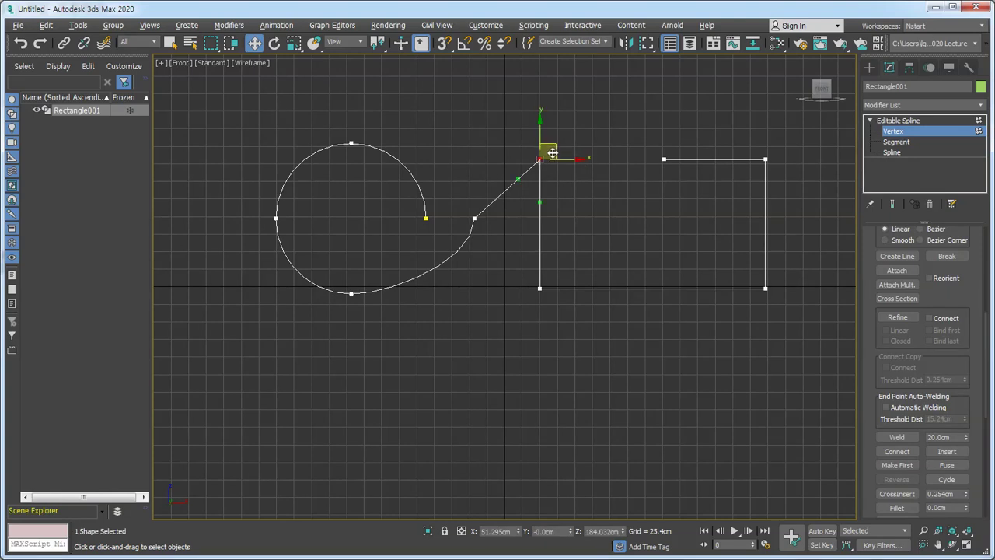
- Try moving the left-edge top vertex and the spiral end, undoing both moves
{"action": "left_click_drag", "start_coordinate": [553, 147], "coordinate": [566, 185]}
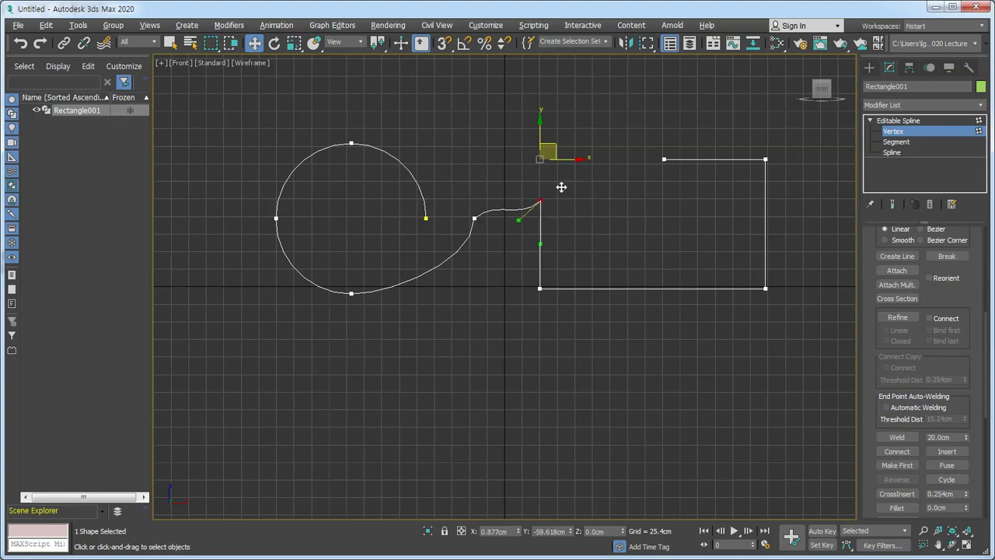
{"action": "key", "text": "ctrl+z"}
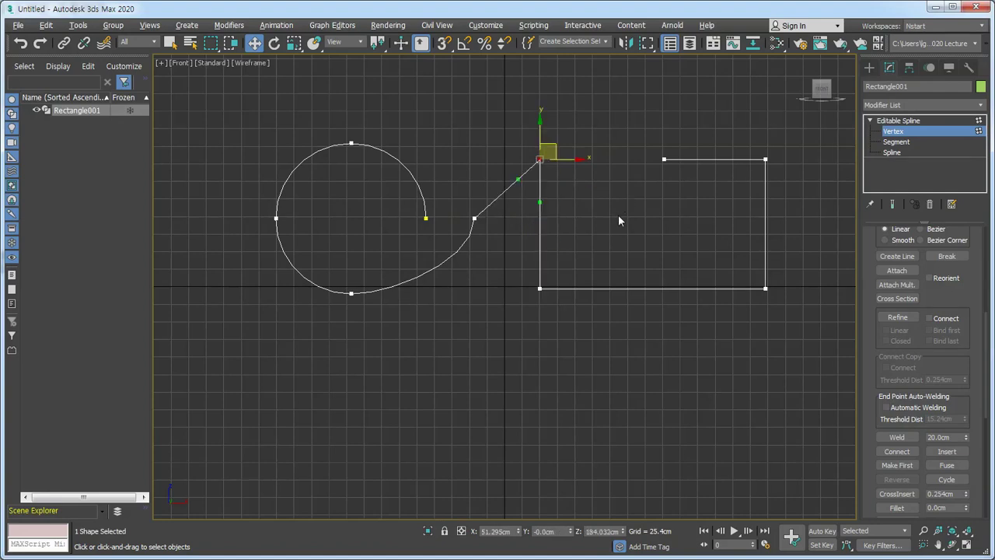
{"action": "left_click", "coordinate": [476, 219]}
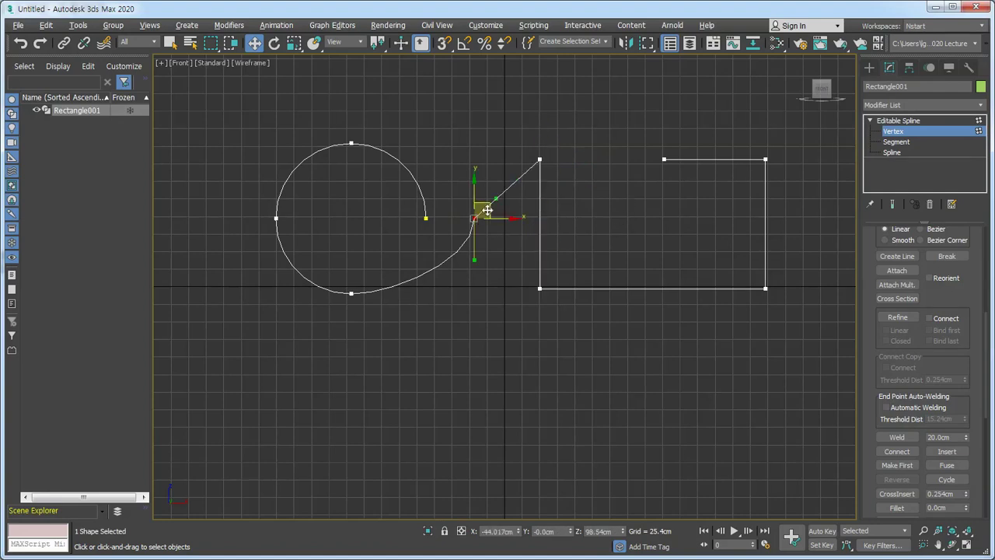
{"action": "left_click_drag", "start_coordinate": [487, 207], "coordinate": [482, 212]}
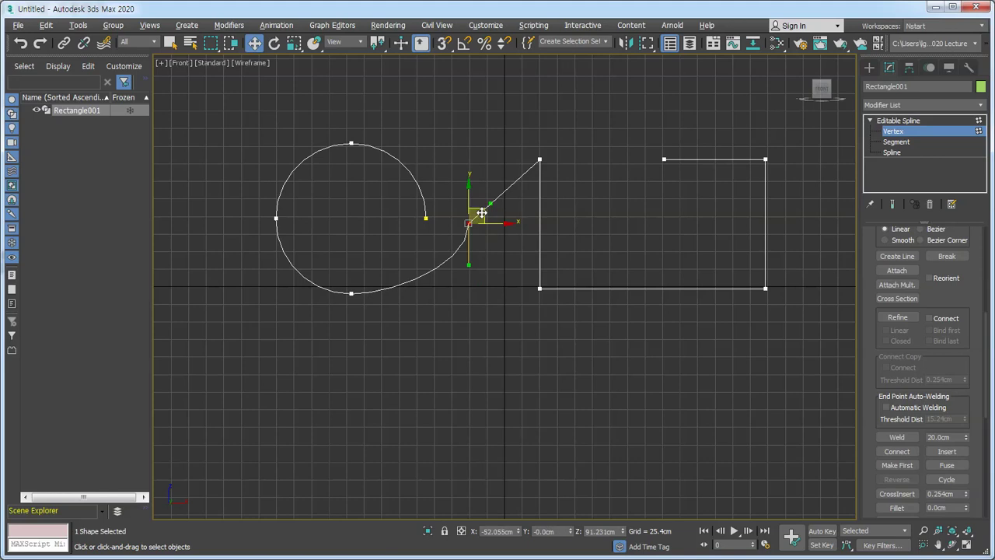
{"action": "key", "text": "ctrl+z"}
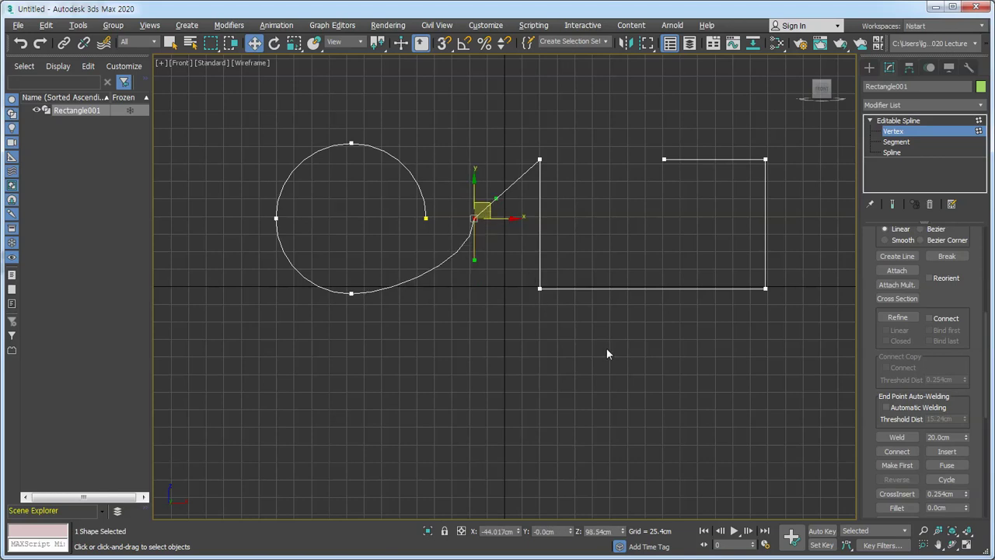
- Undo the connecting segment and attempt a Weld with no valid vertices selected
{"action": "left_click", "coordinate": [608, 354]}
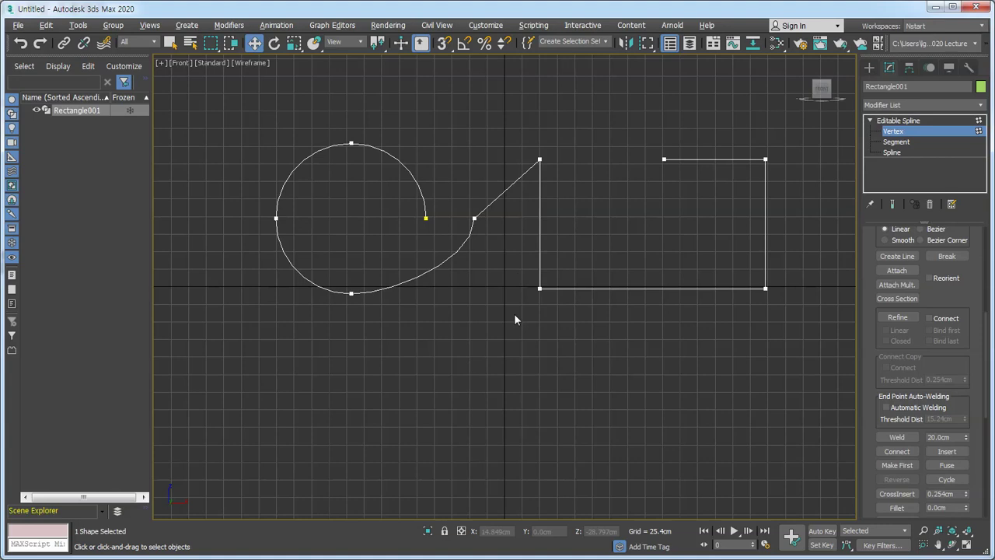
{"action": "key", "text": "ctrl+z"}
{"action": "key", "text": "ctrl+z"}
{"action": "key", "text": "ctrl+z"}
{"action": "key", "text": "ctrl+z"}
{"action": "left_click", "coordinate": [895, 438]}
- Drag the spiral's open end beside the rectangle's left-edge top vertex and weld them
{"action": "left_click", "coordinate": [474, 219]}
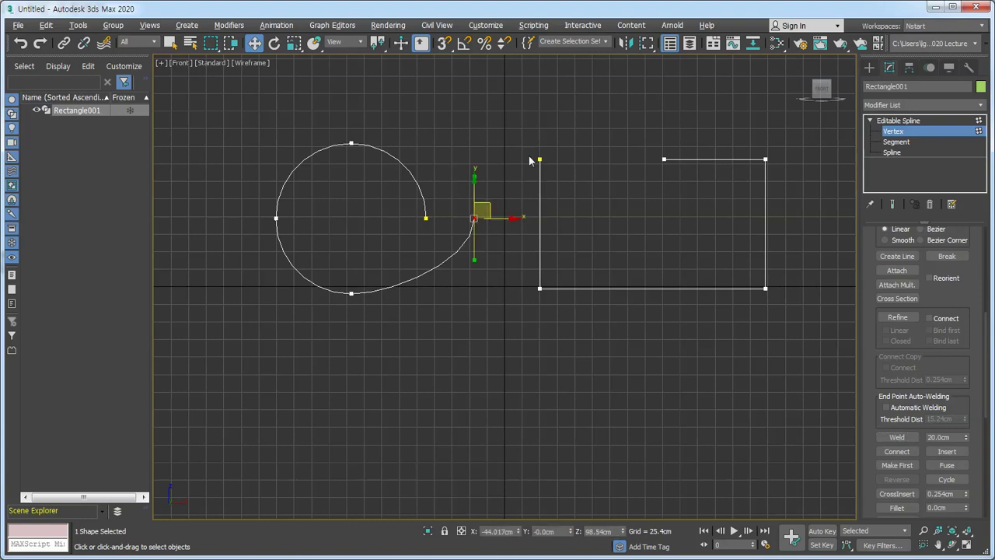
{"action": "left_click_drag", "start_coordinate": [487, 208], "coordinate": [540, 148]}
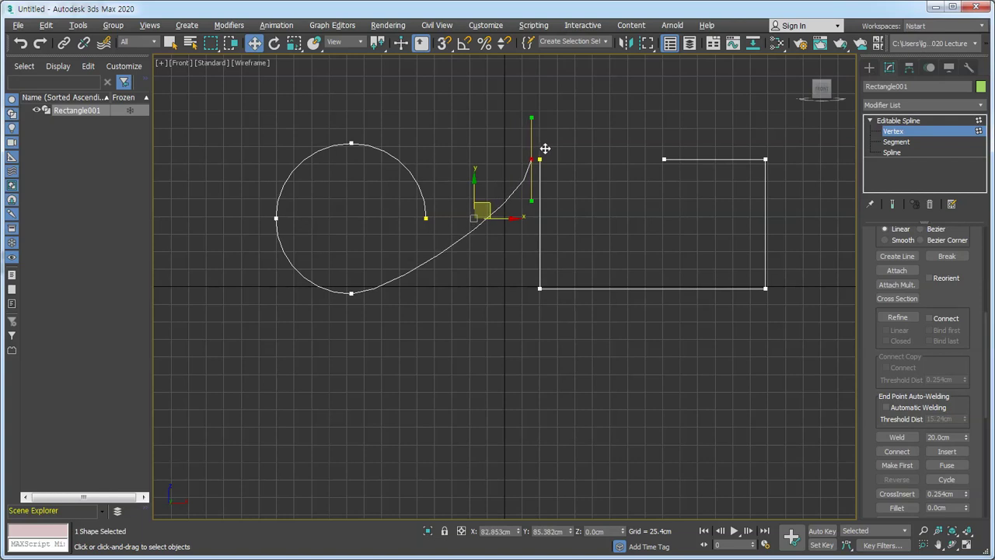
{"action": "left_click_drag", "start_coordinate": [541, 149], "coordinate": [560, 182]}
{"action": "left_click", "coordinate": [585, 191]}
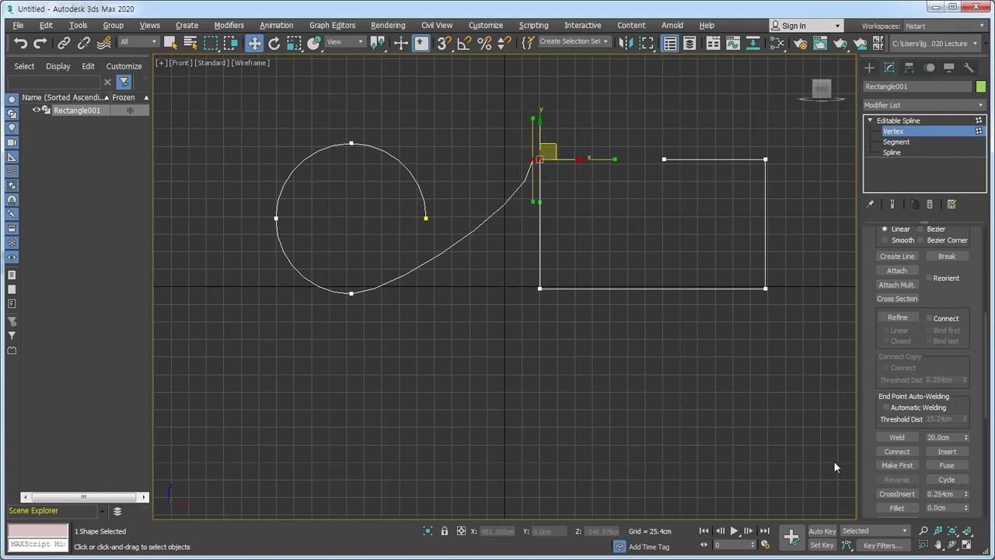
{"action": "left_click", "coordinate": [898, 438]}
- Weld the spiral's end and the rectangle's left-edge top into one vertex with a 20 cm threshold
{"action": "left_click", "coordinate": [898, 437]}
{"action": "left_click", "coordinate": [896, 438]}
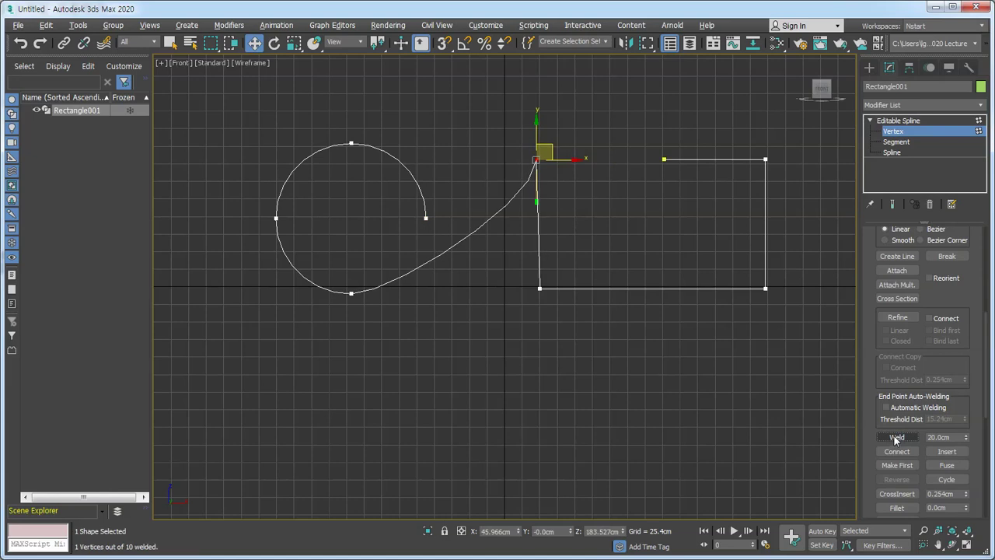
{"action": "left_click", "coordinate": [511, 263]}
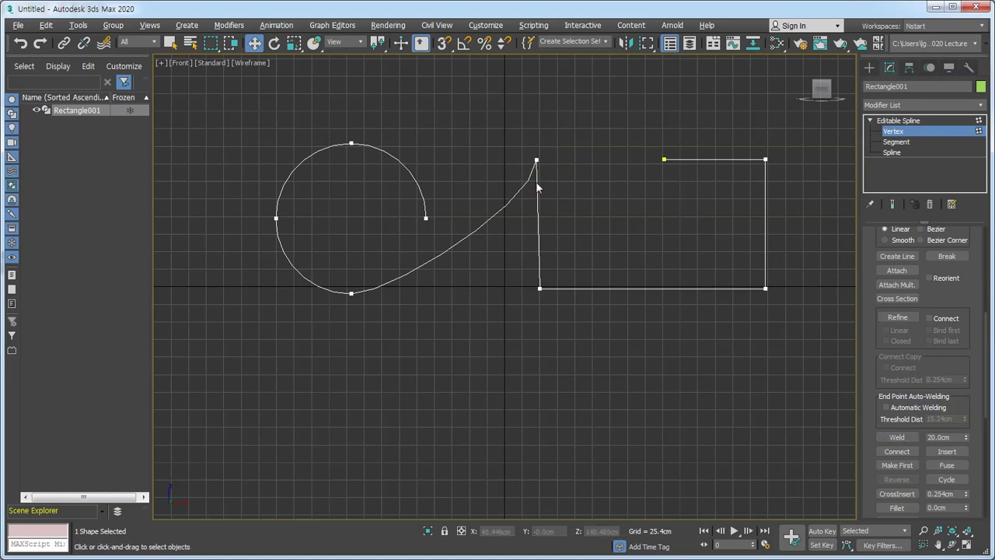
{"action": "left_click", "coordinate": [537, 160]}
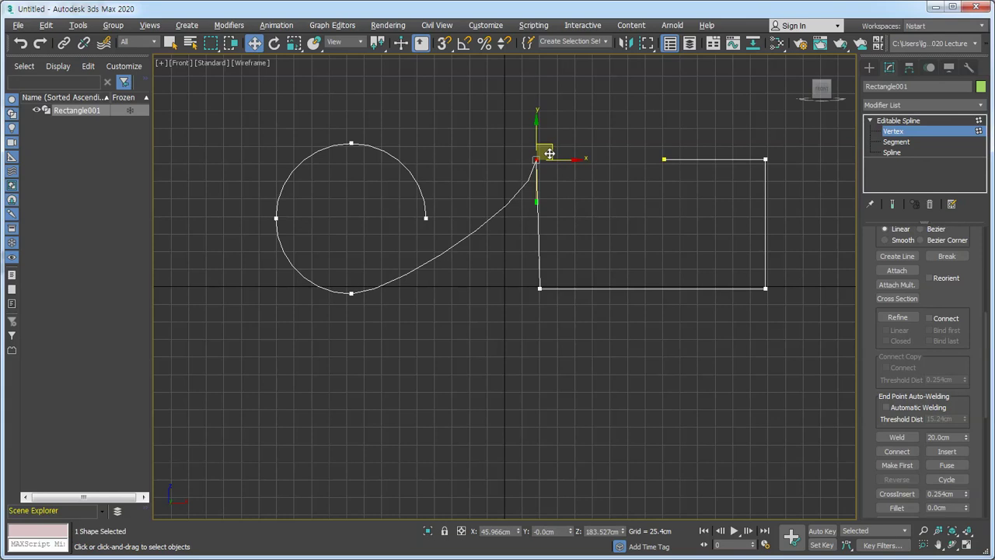
- Shift the welded junction vertex right so it lines up vertically with the rectangle's left edge
{"action": "mouse_move", "coordinate": [548, 155]}
{"action": "left_mouse_down"}
{"action": "mouse_move", "coordinate": [541, 136]}
{"action": "mouse_move", "coordinate": [556, 143]}
{"action": "left_mouse_up"}
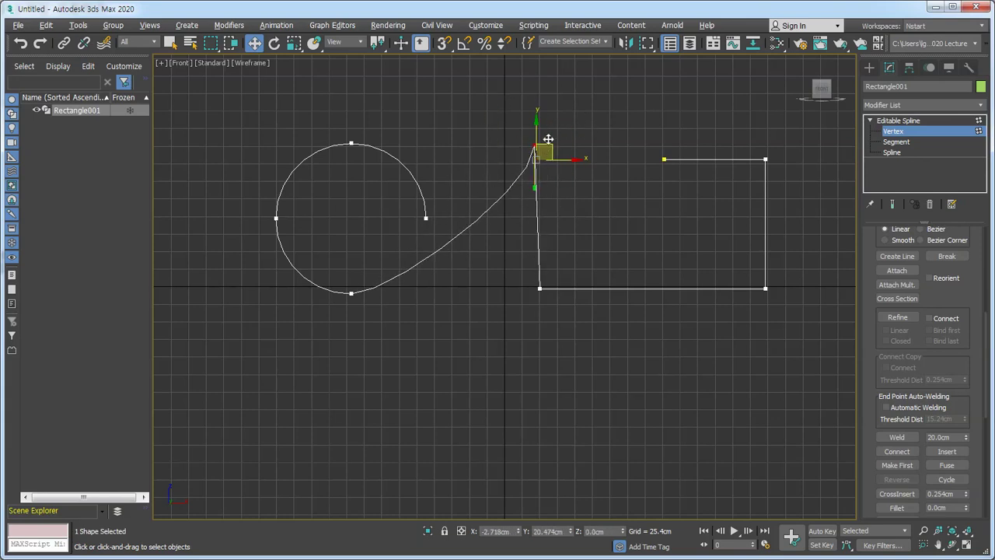
{"action": "key", "text": "ctrl+z"}
{"action": "left_click", "coordinate": [613, 237]}
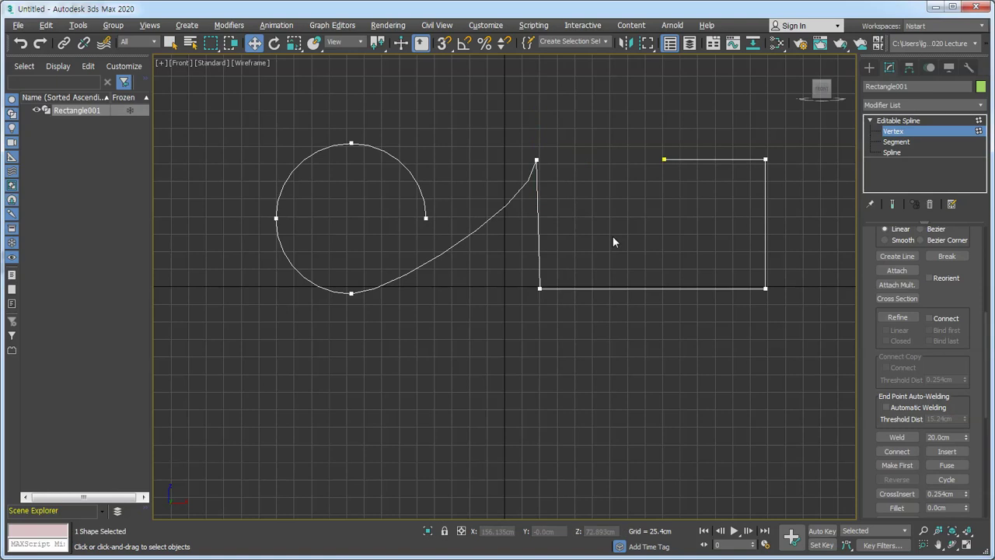
{"action": "left_click_drag", "start_coordinate": [514, 130], "coordinate": [548, 173]}
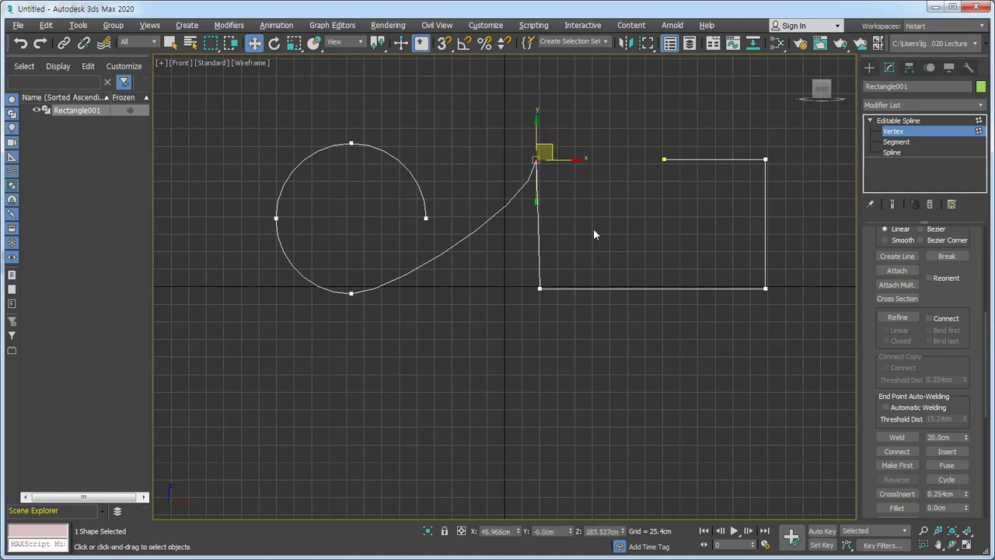
{"action": "left_click", "coordinate": [555, 182]}
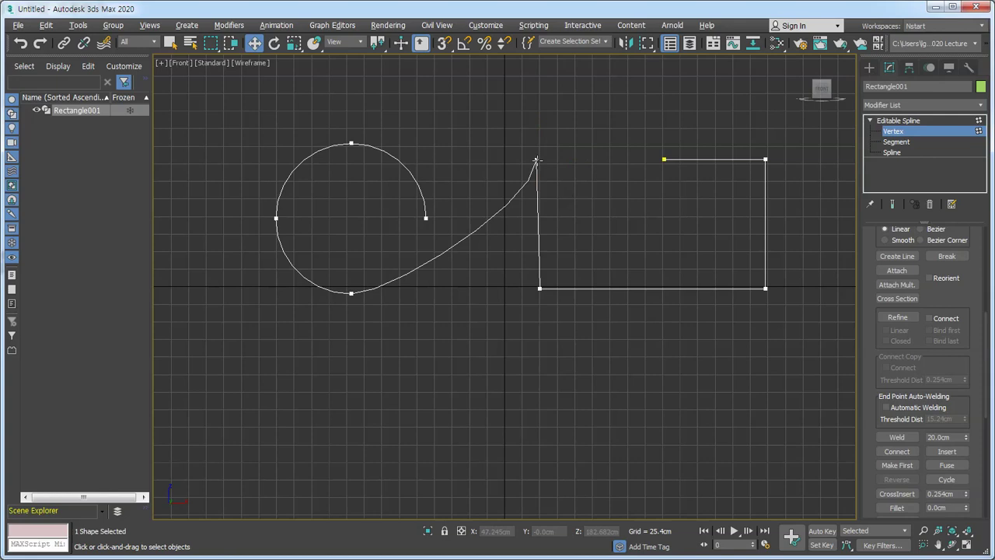
{"action": "left_click", "coordinate": [538, 160]}
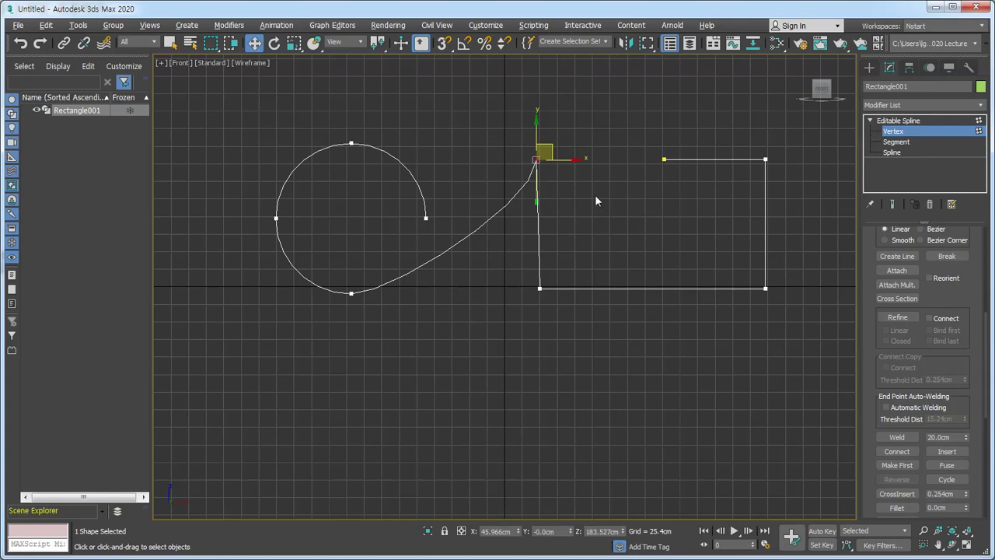
{"action": "mouse_move", "coordinate": [575, 160]}
{"action": "left_mouse_down"}
{"action": "mouse_move", "coordinate": [596, 163]}
{"action": "mouse_move", "coordinate": [578, 161]}
{"action": "left_mouse_up"}
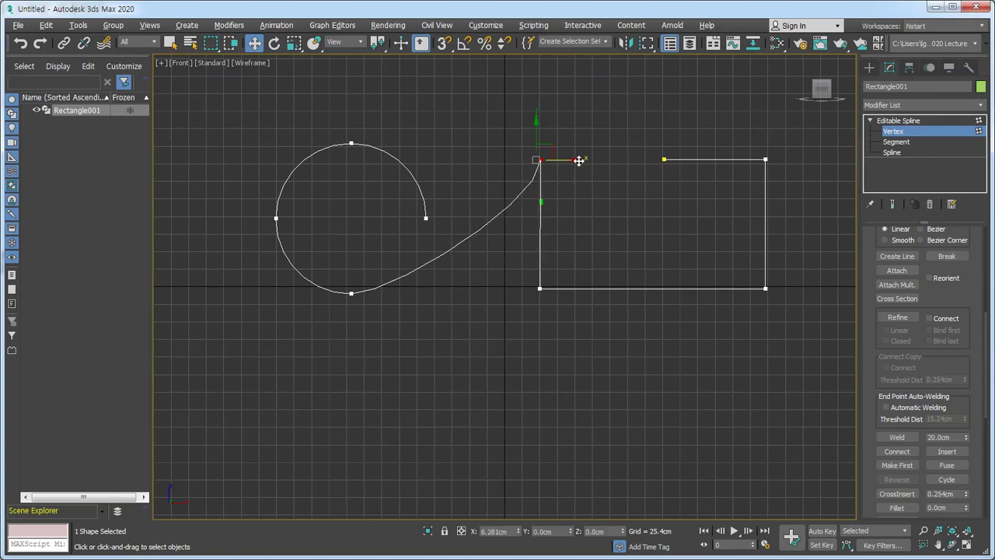
{"action": "left_click", "coordinate": [619, 205]}
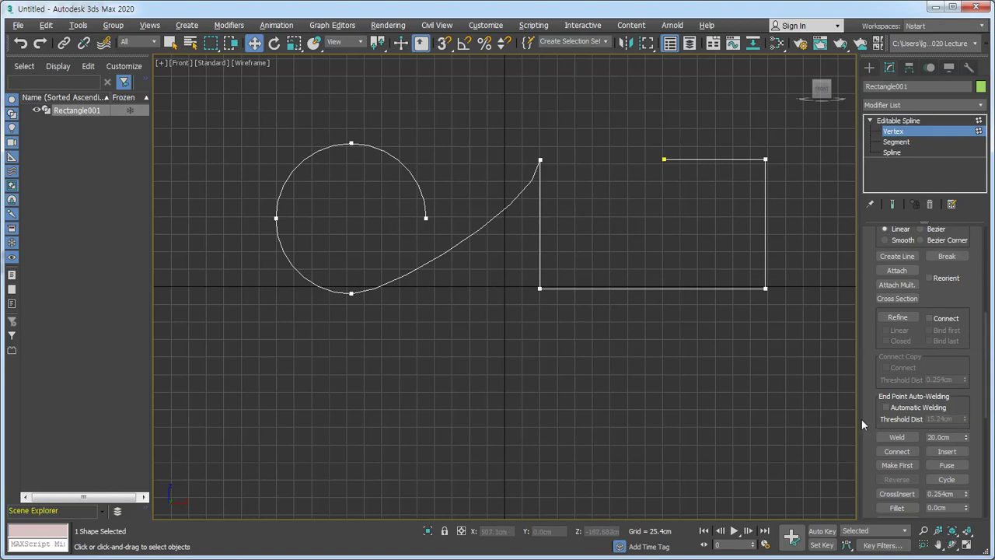
- Fillet the rectangle's bottom-right and top-right vertices into rounded corners
{"action": "scroll", "coordinate": [871, 408], "scroll_direction": "down", "scroll_amount": 1}
{"action": "left_click_drag", "start_coordinate": [872, 407], "coordinate": [866, 327]}
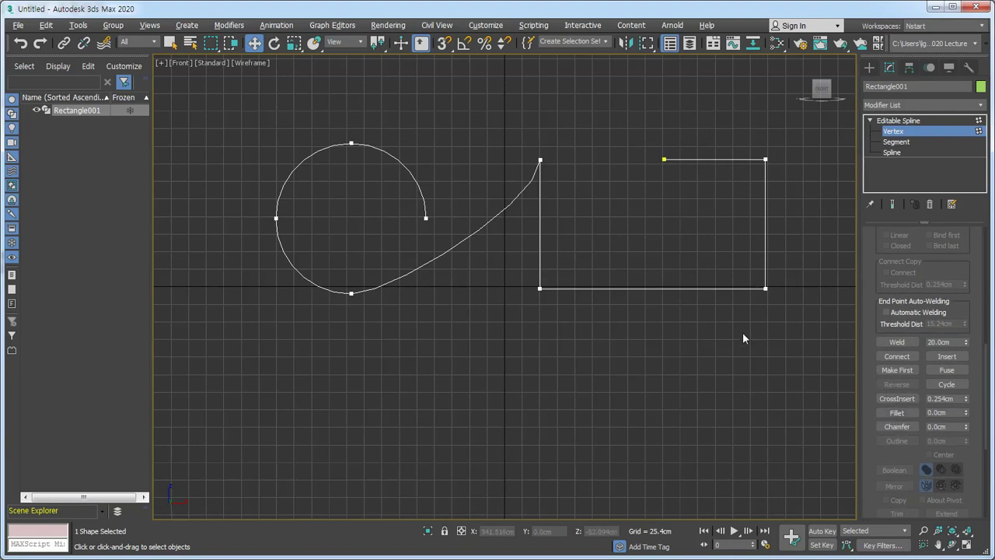
{"action": "left_click", "coordinate": [896, 414]}
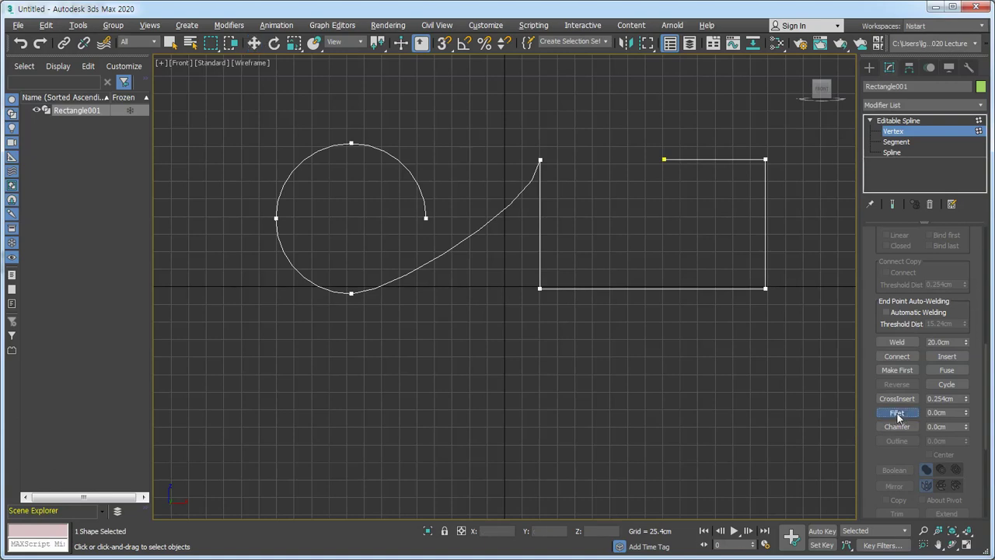
{"action": "mouse_move", "coordinate": [765, 288]}
{"action": "left_mouse_down"}
{"action": "mouse_move", "coordinate": [768, 249]}
{"action": "mouse_move", "coordinate": [768, 263]}
{"action": "left_mouse_up"}
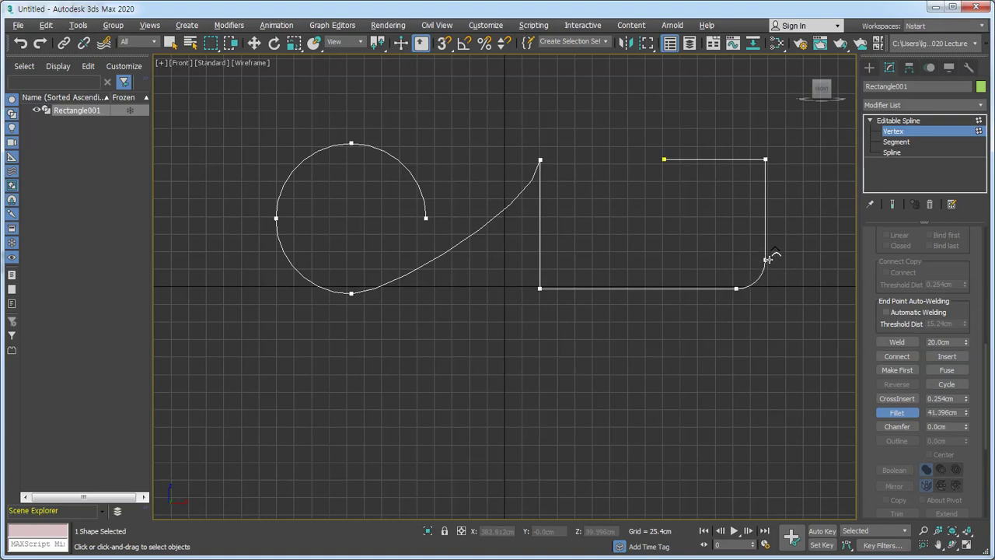
{"action": "left_click_drag", "start_coordinate": [768, 263], "coordinate": [769, 260]}
{"action": "left_click", "coordinate": [765, 160]}
{"action": "left_click_drag", "start_coordinate": [760, 173], "coordinate": [766, 143]}
{"action": "left_click", "coordinate": [898, 413]}
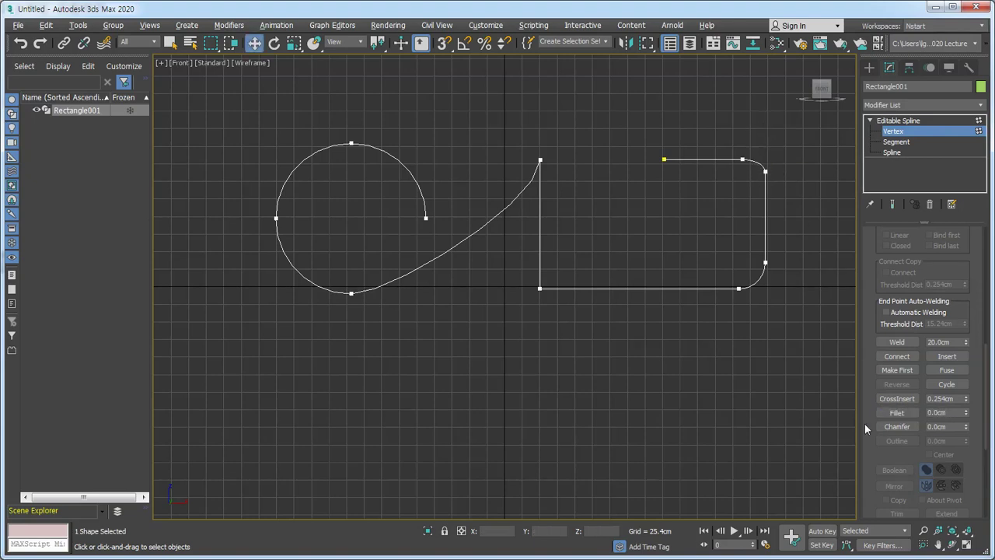
{"action": "left_click", "coordinate": [898, 426]}
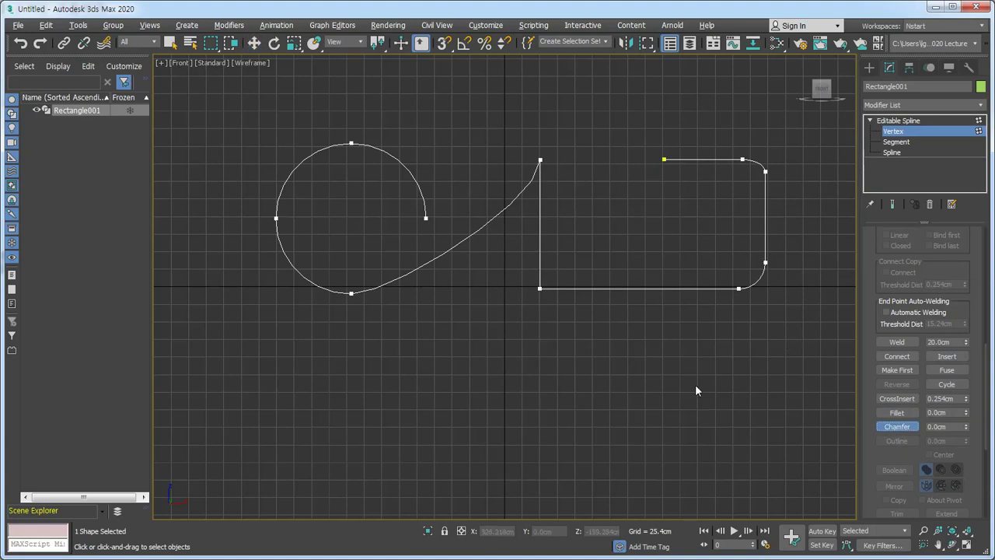
- Chamfer the rectangle's bottom-left corner diagonally, then delete the curve's bottom vertex
{"action": "mouse_move", "coordinate": [540, 289]}
{"action": "left_mouse_down"}
{"action": "mouse_move", "coordinate": [550, 249]}
{"action": "mouse_move", "coordinate": [555, 259]}
{"action": "left_mouse_up"}
{"action": "left_click", "coordinate": [894, 427]}
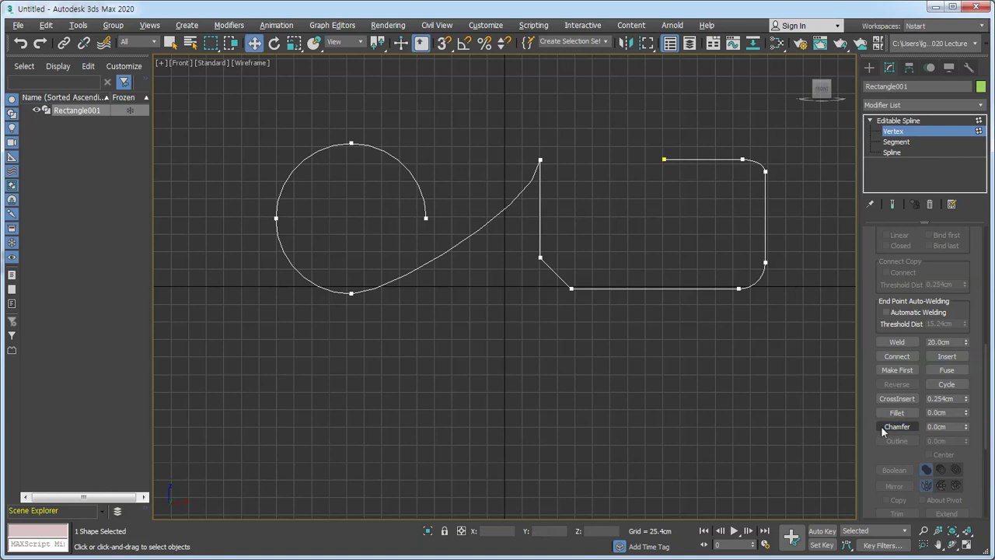
{"action": "left_click", "coordinate": [898, 413]}
{"action": "left_click", "coordinate": [352, 293]}
{"action": "key", "text": "Delete"}
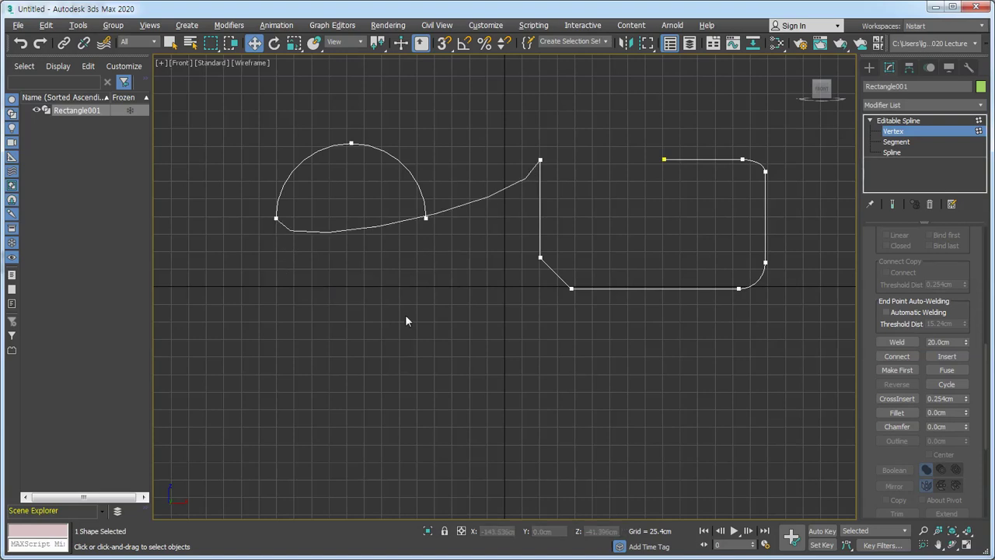
- Restore the curve's bottom vertex and insert a raised peak vertex on the rectangle's bottom edge
{"action": "key", "text": "ctrl+z"}
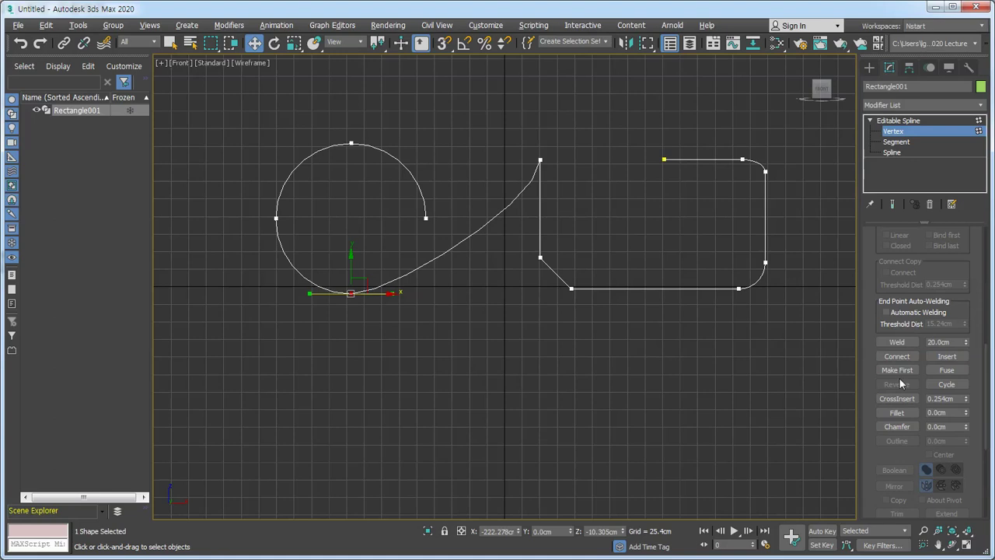
{"action": "left_click", "coordinate": [959, 358]}
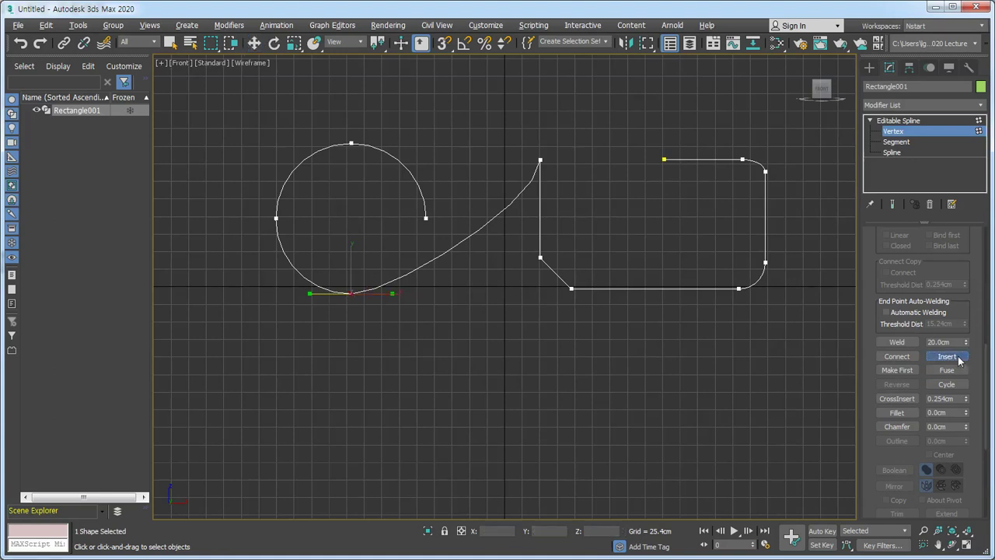
{"action": "left_click", "coordinate": [653, 288]}
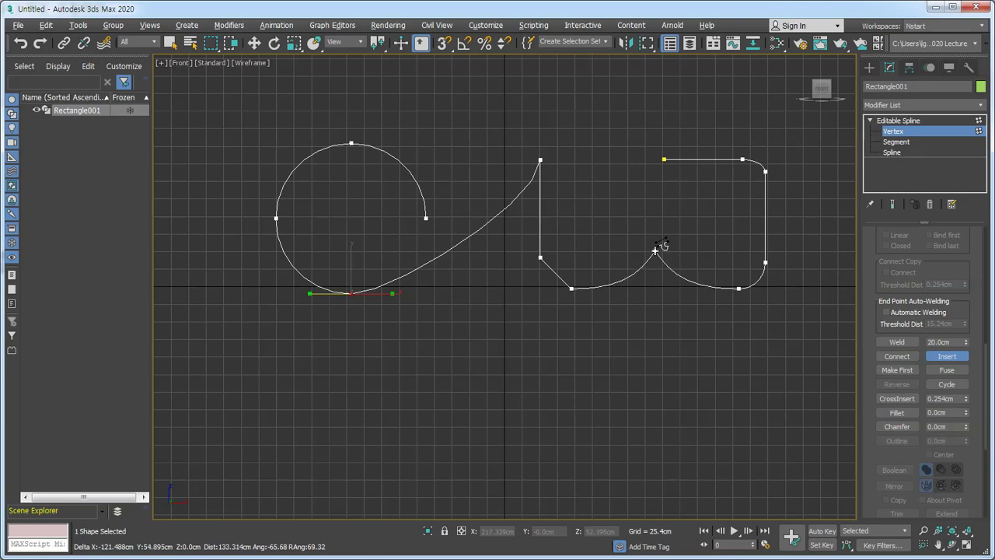
{"action": "left_click", "coordinate": [655, 248]}
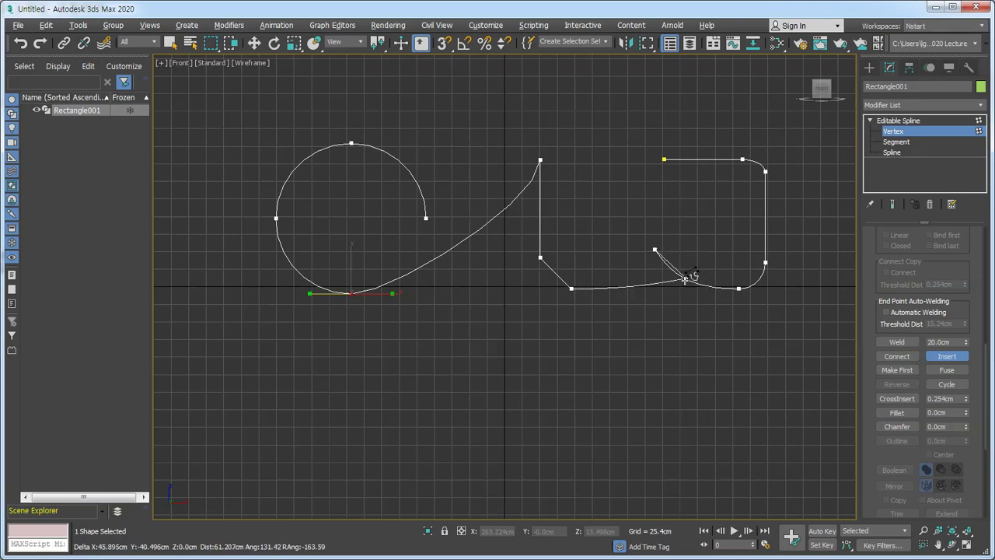
{"action": "right_click", "coordinate": [672, 319]}
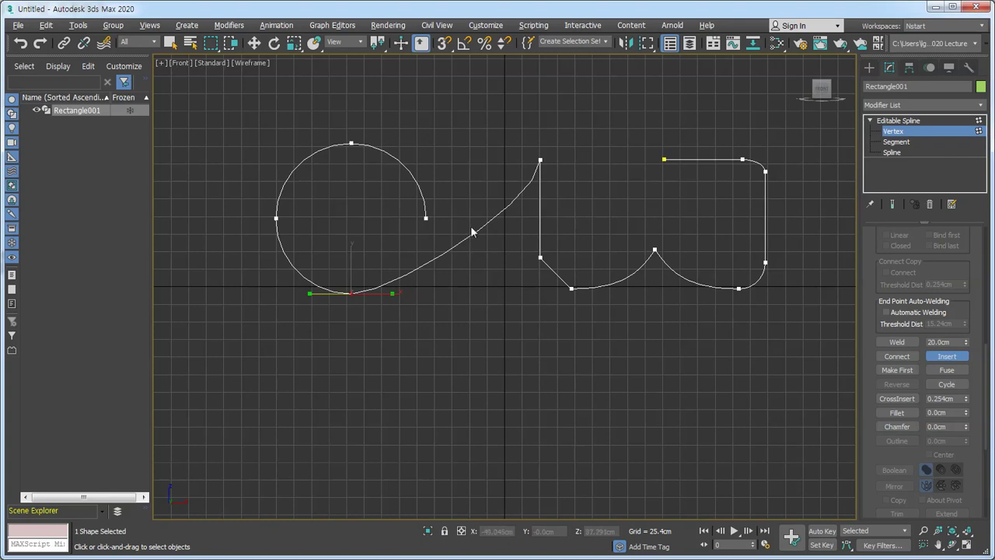
- Insert a vertex on the circle's upper-right arc and pull it inward to dent the apple top
{"action": "left_click", "coordinate": [403, 161]}
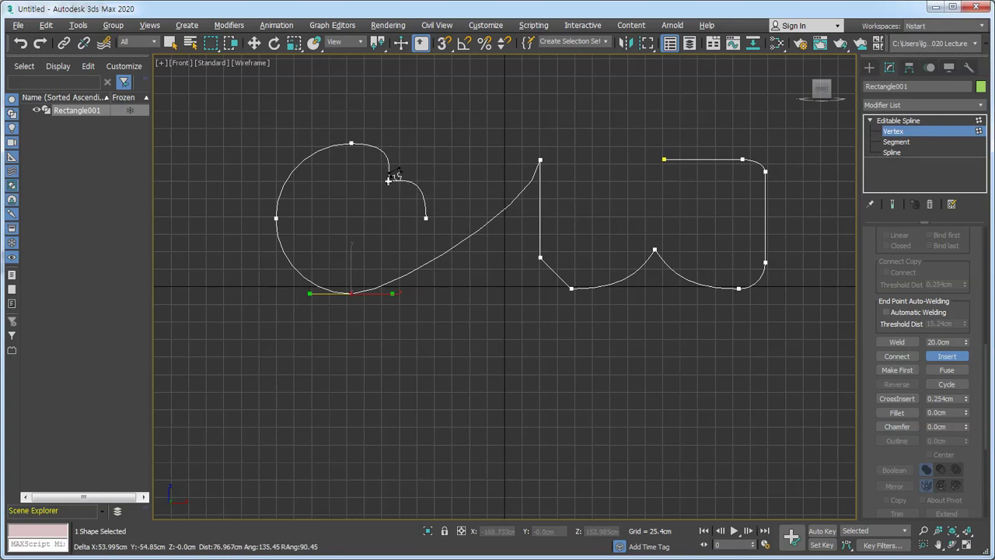
{"action": "right_click", "coordinate": [385, 182]}
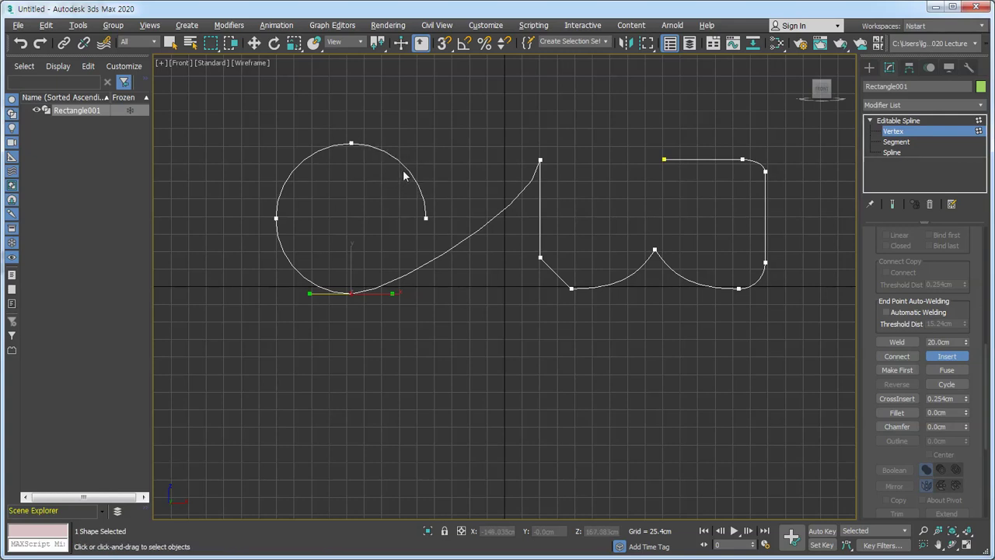
{"action": "left_click", "coordinate": [405, 165]}
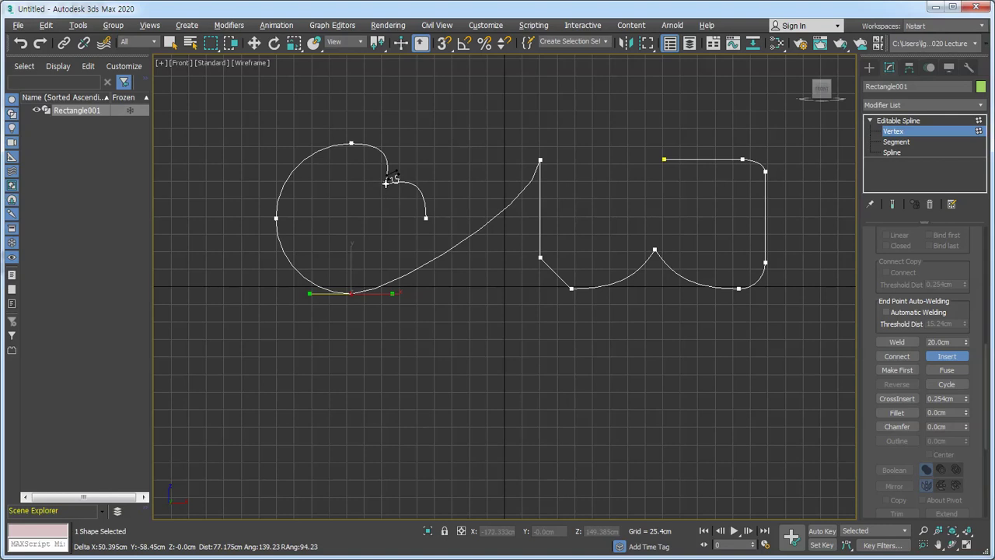
{"action": "left_click", "coordinate": [385, 183]}
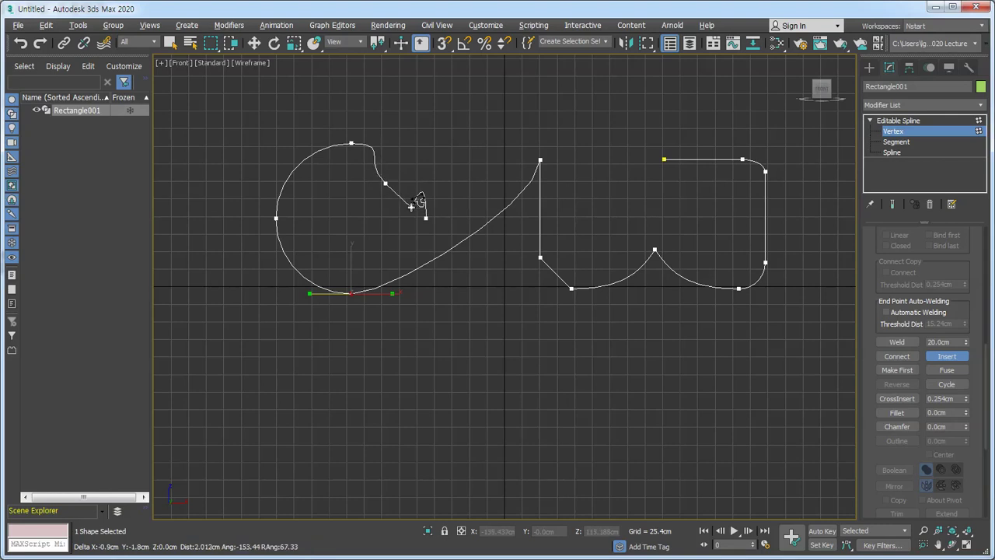
{"action": "right_click", "coordinate": [411, 206]}
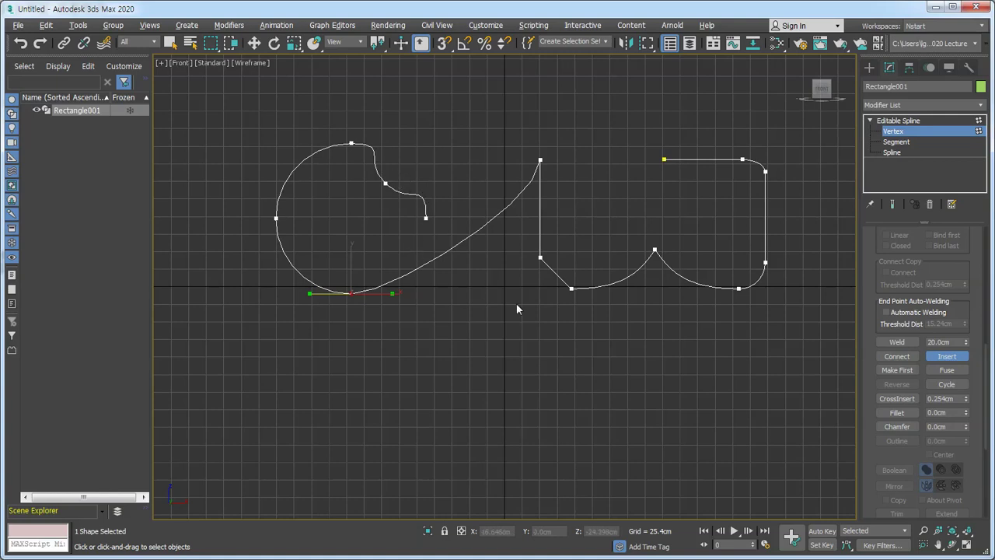
{"action": "left_click", "coordinate": [947, 356]}
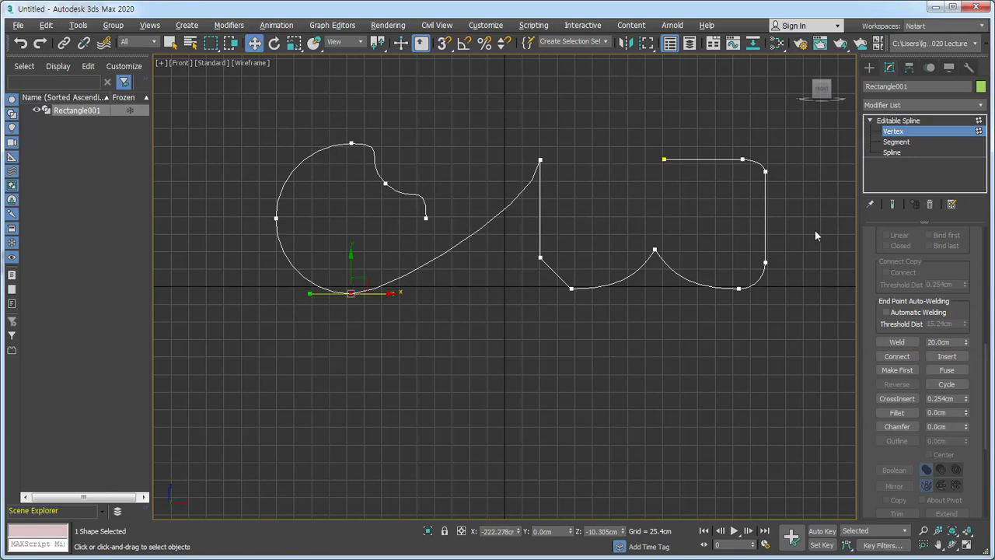
- Work at Spline sub-object level, selecting the whole Rectangle001 shape and then clearing the selection
{"action": "left_click", "coordinate": [893, 152]}
{"action": "left_click", "coordinate": [762, 273]}
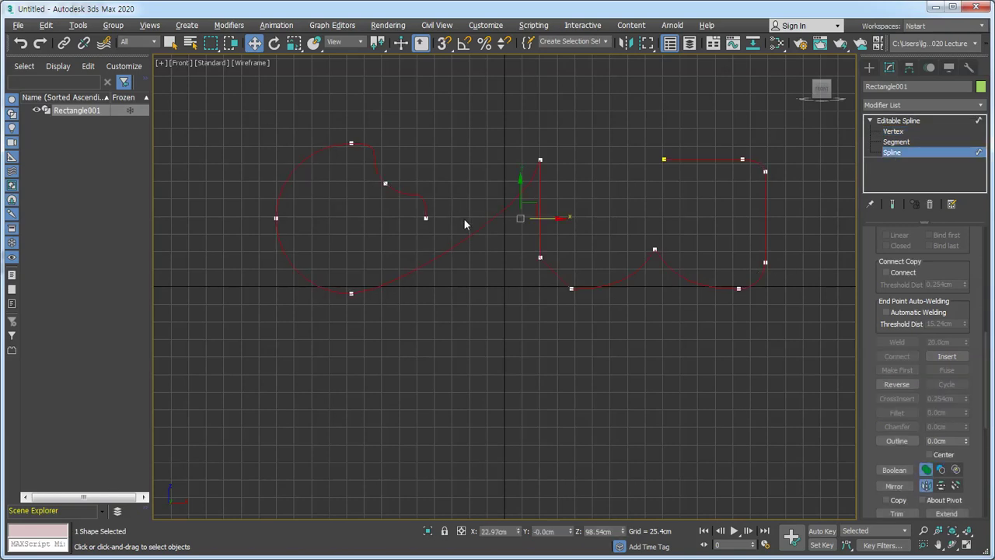
{"action": "left_click_drag", "start_coordinate": [872, 424], "coordinate": [879, 266]}
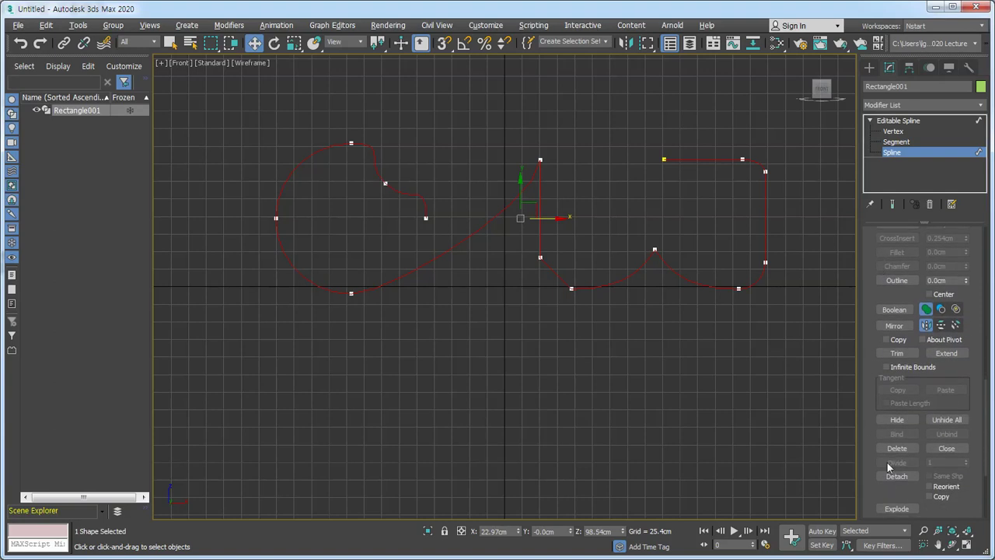
{"action": "left_click", "coordinate": [752, 387]}
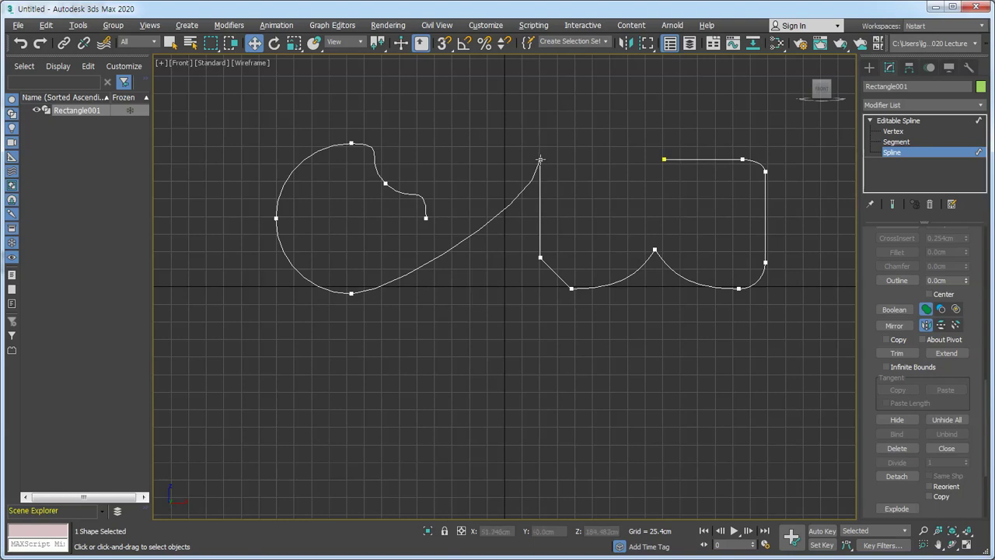
- Break the vertex joining the apple curve to the rectangle's top-left, then test-move an endpoint and undo
{"action": "left_click", "coordinate": [893, 131]}
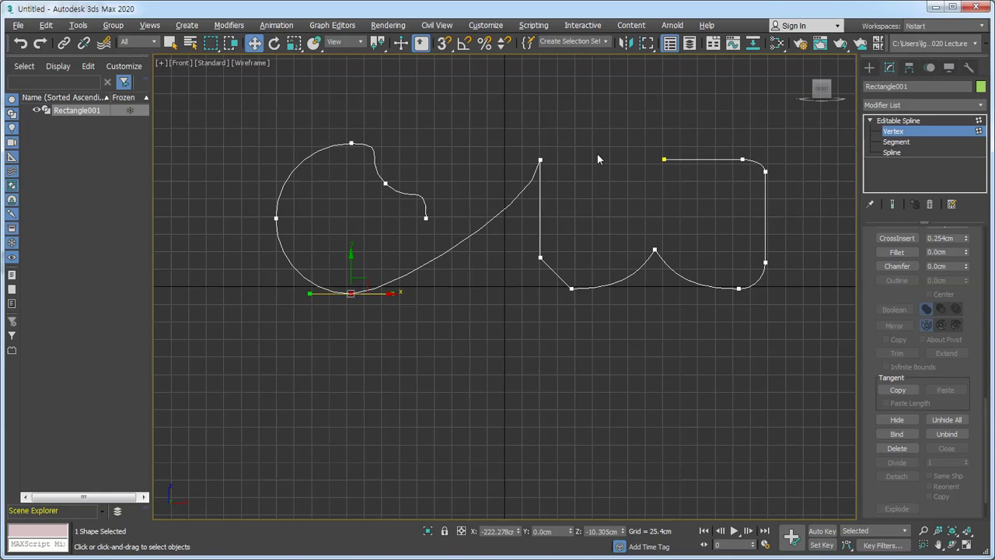
{"action": "left_click", "coordinate": [541, 159]}
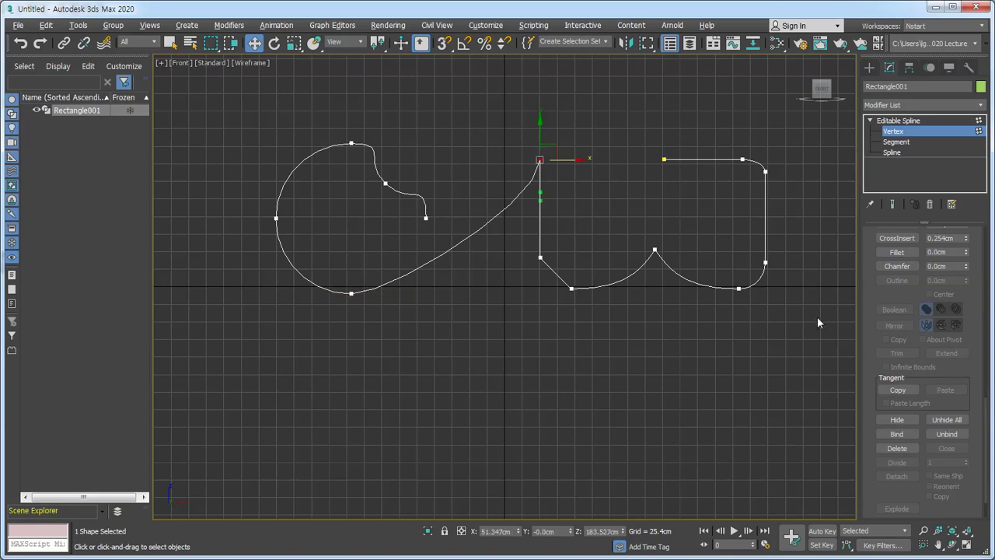
{"action": "left_click_drag", "start_coordinate": [873, 287], "coordinate": [885, 444]}
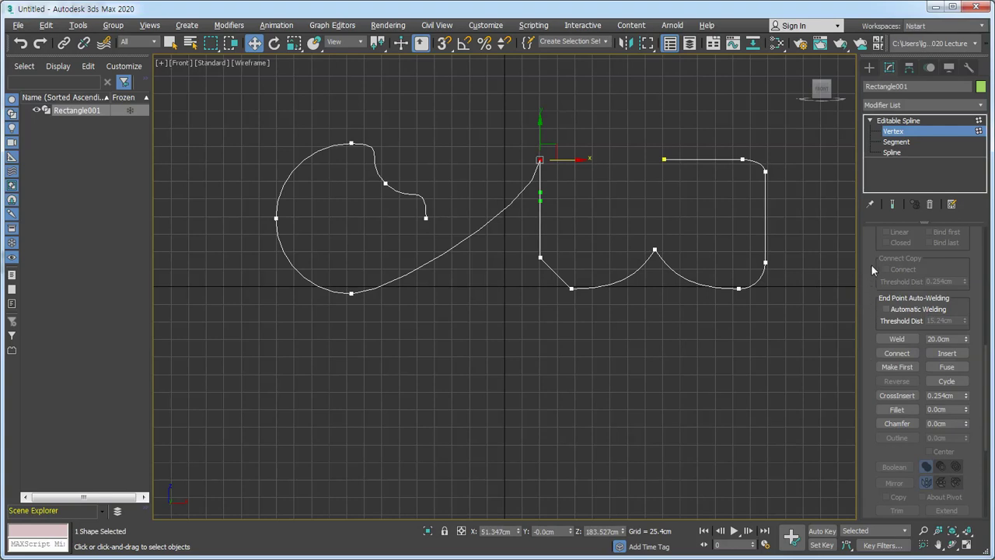
{"action": "scroll", "coordinate": [871, 274], "scroll_direction": "up", "scroll_amount": 2}
{"action": "scroll", "coordinate": [876, 276], "scroll_direction": "up", "scroll_amount": 1}
{"action": "scroll", "coordinate": [876, 276], "scroll_direction": "up", "scroll_amount": 1}
{"action": "scroll", "coordinate": [875, 276], "scroll_direction": "up", "scroll_amount": 1}
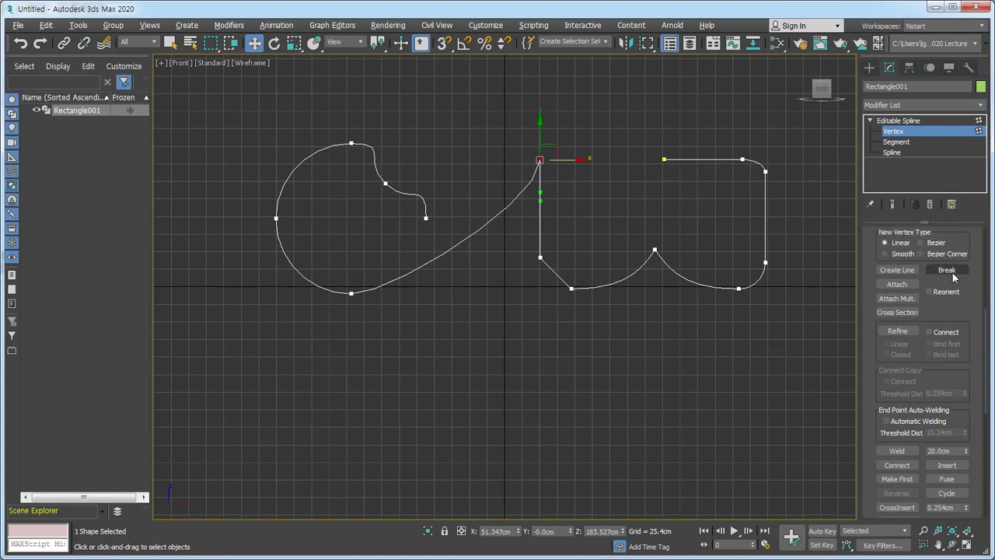
{"action": "left_click", "coordinate": [952, 269]}
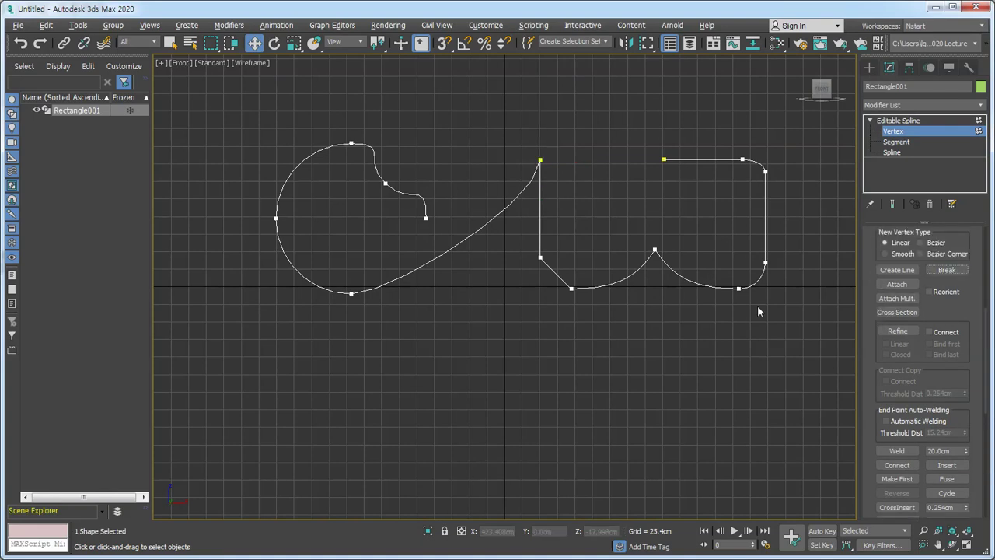
{"action": "left_click", "coordinate": [540, 160]}
{"action": "mouse_move", "coordinate": [577, 160]}
{"action": "left_mouse_down"}
{"action": "mouse_move", "coordinate": [624, 161]}
{"action": "mouse_move", "coordinate": [509, 158]}
{"action": "mouse_move", "coordinate": [521, 157]}
{"action": "left_mouse_up"}
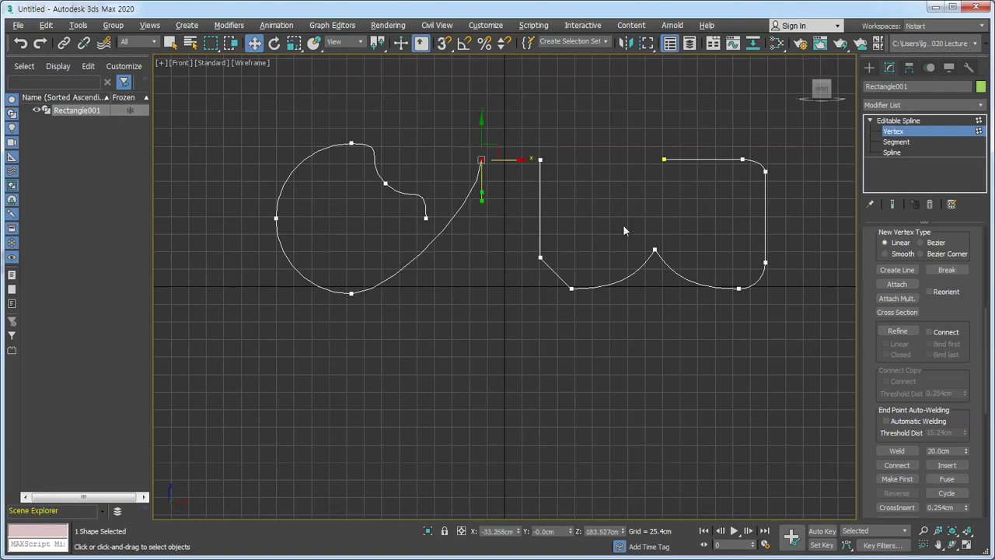
{"action": "key", "text": "ctrl+z"}
- Detach the apple-shaped spline from Rectangle001 as a new object named 'apple'
{"action": "left_click", "coordinate": [671, 351]}
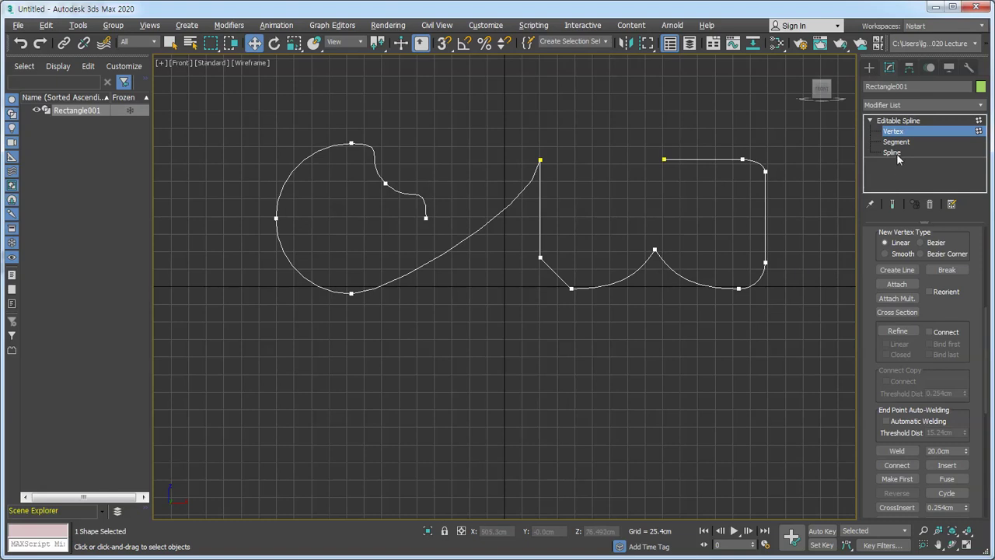
{"action": "left_click_drag", "start_coordinate": [876, 383], "coordinate": [881, 325]}
{"action": "scroll", "coordinate": [880, 325], "scroll_direction": "down", "scroll_amount": 5}
{"action": "scroll", "coordinate": [871, 288], "scroll_direction": "down", "scroll_amount": 1}
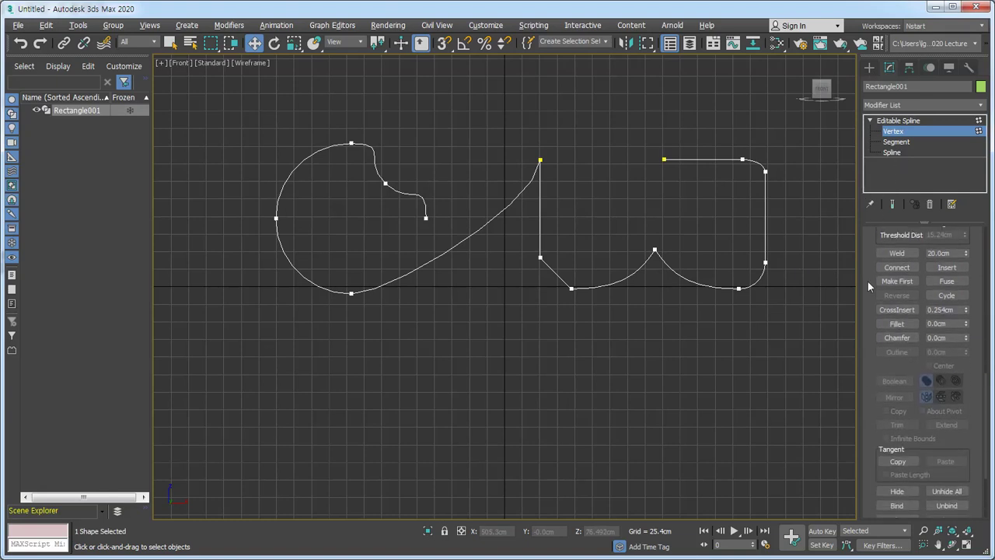
{"action": "left_click_drag", "start_coordinate": [871, 381], "coordinate": [876, 262]}
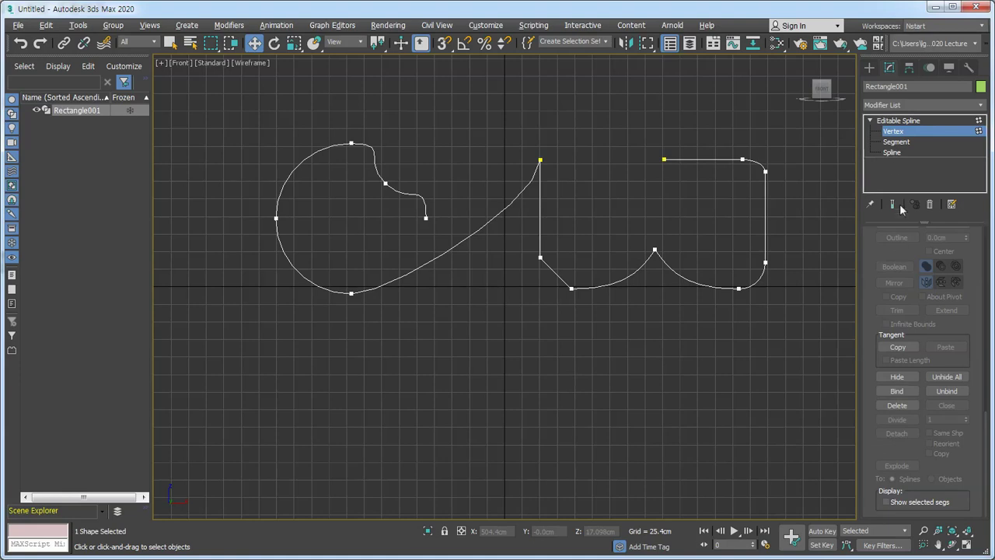
{"action": "left_click", "coordinate": [892, 152]}
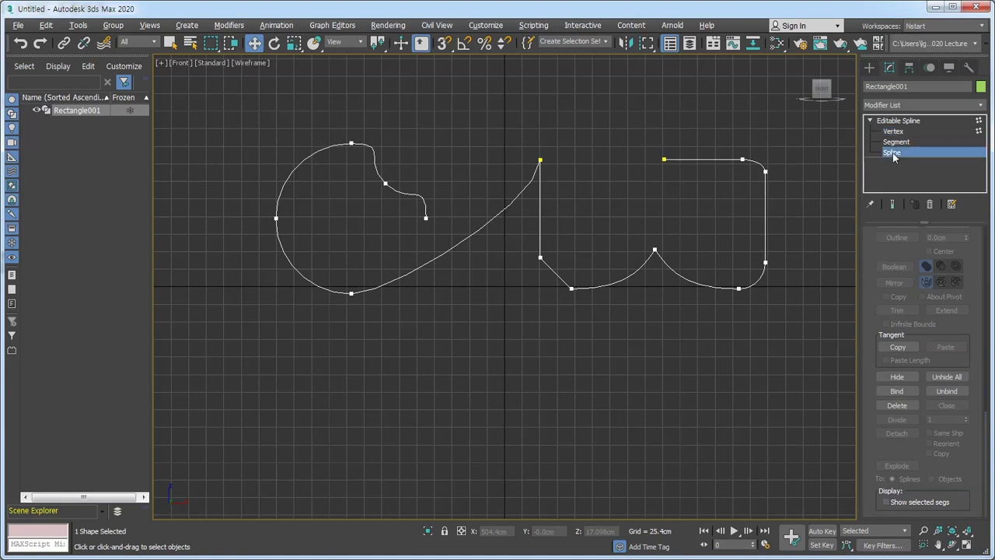
{"action": "left_click", "coordinate": [437, 255]}
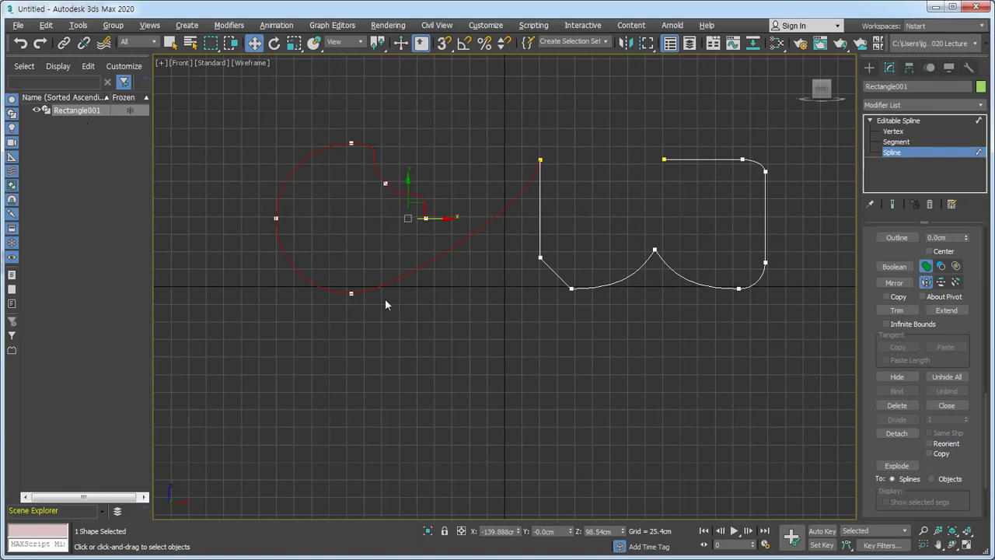
{"action": "left_click", "coordinate": [897, 433]}
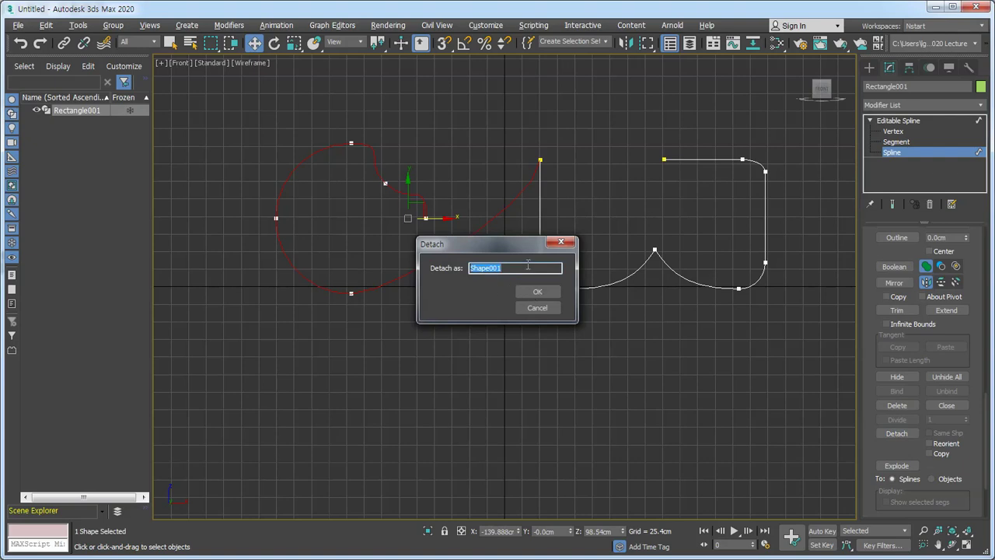
{"action": "type", "text": "apple"}
{"action": "left_click", "coordinate": [547, 292]}
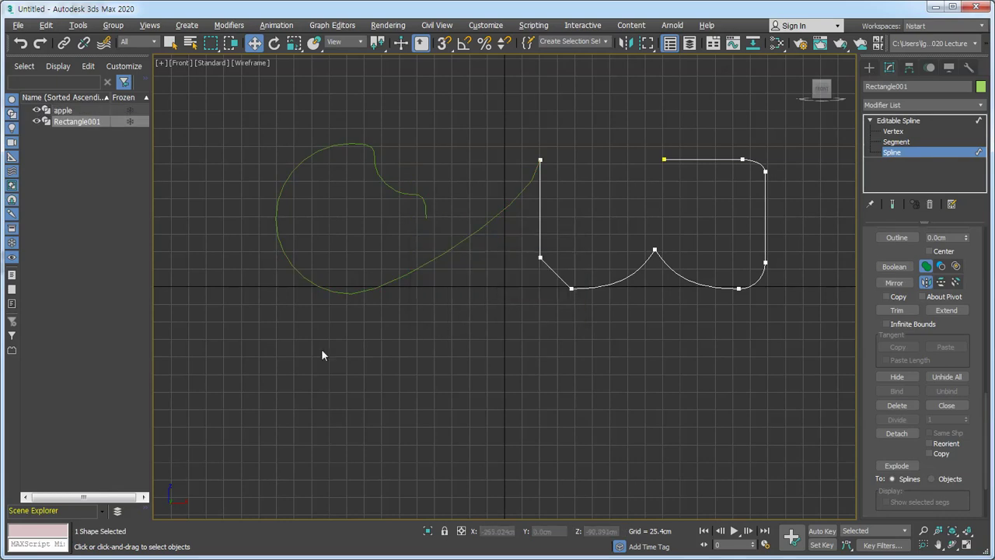
- Leave sub-object mode, hide the apple object in Scene Explorer, and select Rectangle001
{"action": "left_click", "coordinate": [37, 121]}
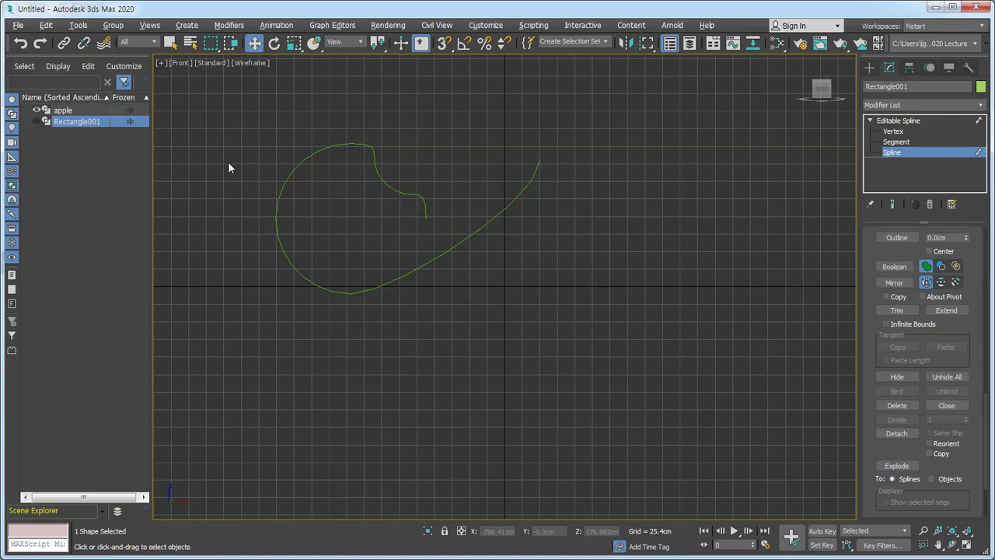
{"action": "left_click", "coordinate": [36, 121]}
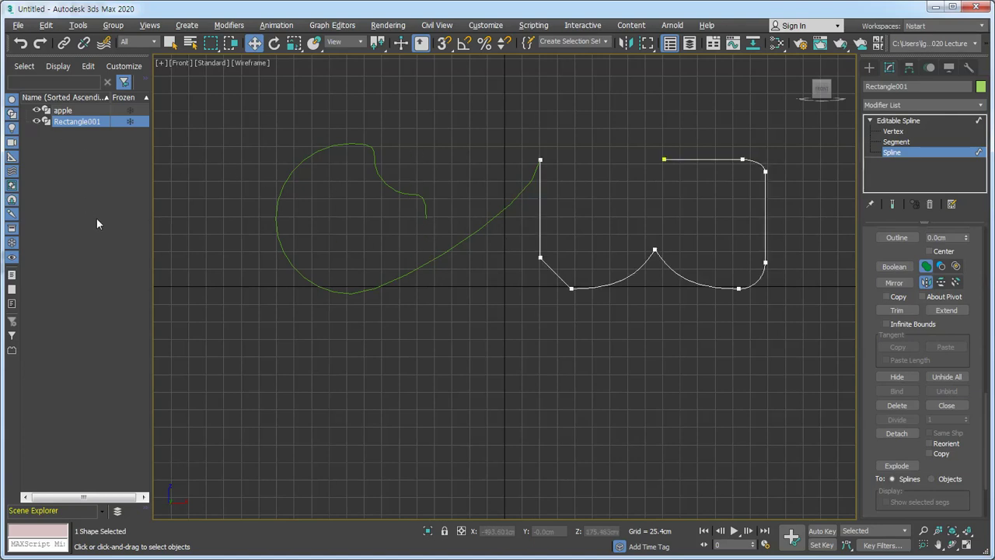
{"action": "left_click", "coordinate": [898, 123]}
{"action": "left_click", "coordinate": [721, 368]}
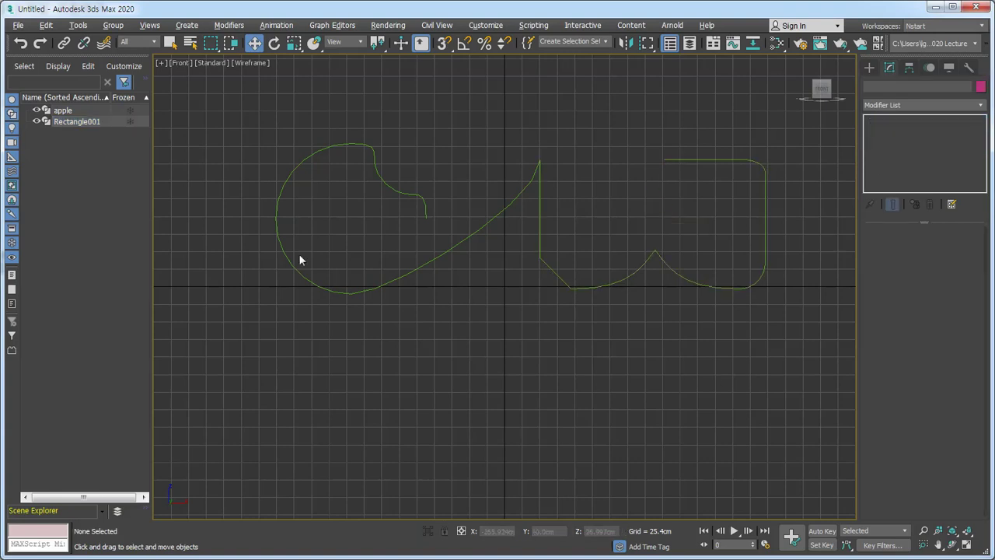
{"action": "left_click", "coordinate": [36, 110]}
{"action": "left_click", "coordinate": [84, 122]}
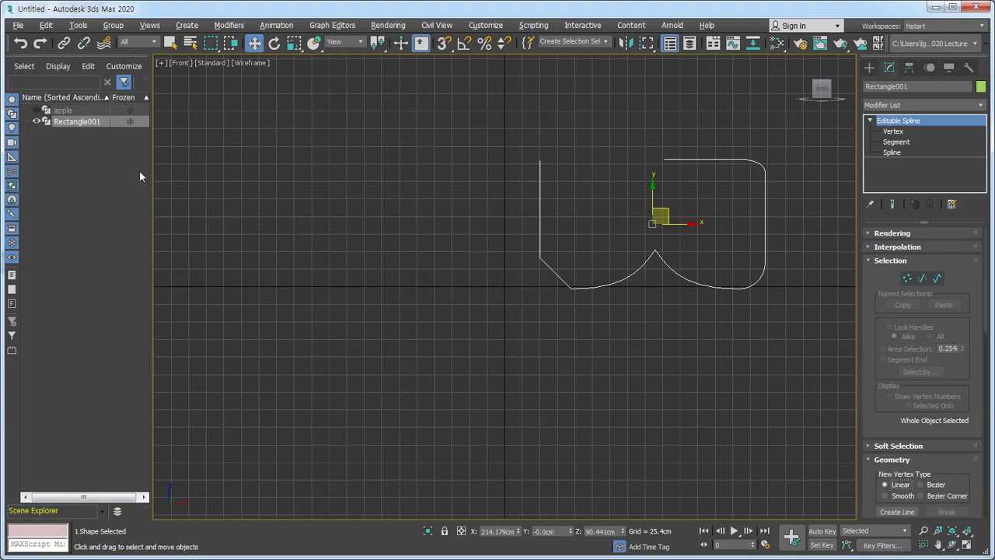
- Unhide apple and test-move it downward, then undo the move
{"action": "left_click", "coordinate": [35, 110]}
{"action": "left_click", "coordinate": [71, 110]}
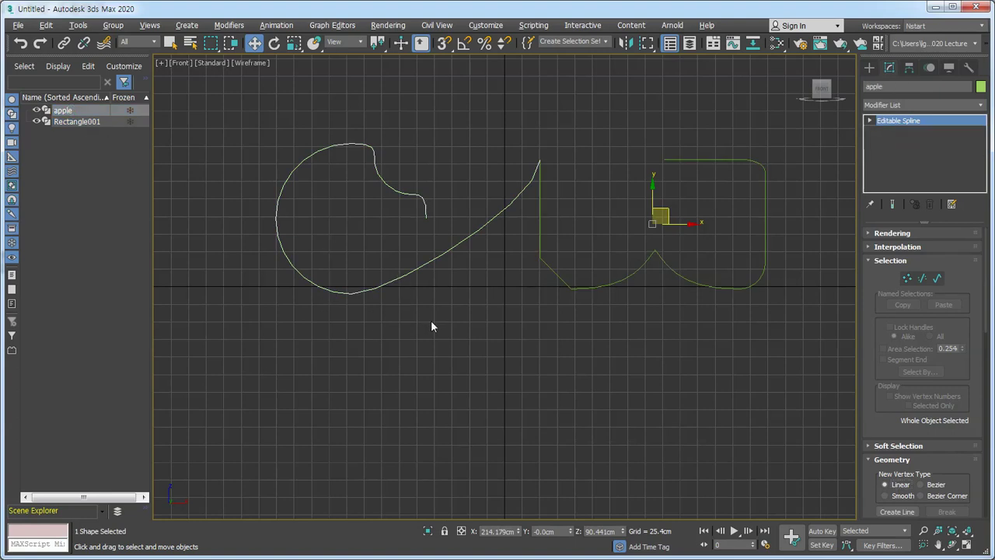
{"action": "left_click", "coordinate": [578, 348]}
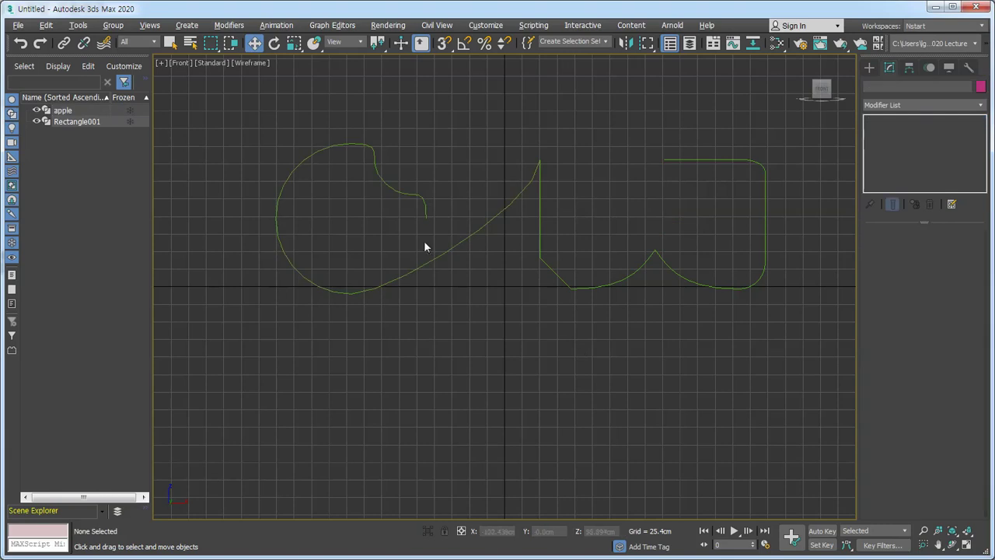
{"action": "left_click", "coordinate": [411, 196]}
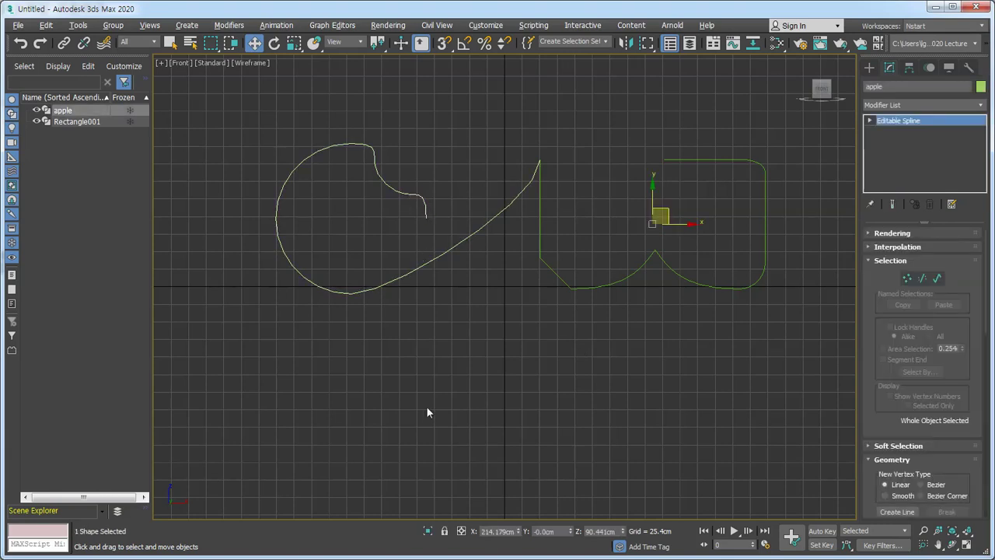
{"action": "left_click", "coordinate": [427, 407]}
{"action": "left_click", "coordinate": [63, 110]}
{"action": "mouse_move", "coordinate": [656, 189]}
{"action": "left_mouse_down"}
{"action": "mouse_move", "coordinate": [652, 231]}
{"action": "mouse_move", "coordinate": [657, 197]}
{"action": "left_mouse_up"}
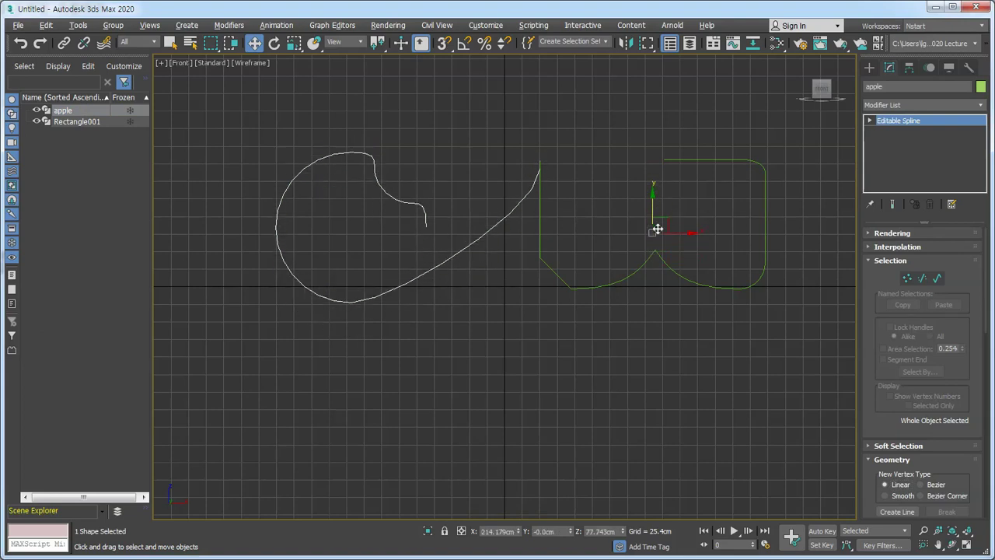
{"action": "key", "text": "ctrl+z"}
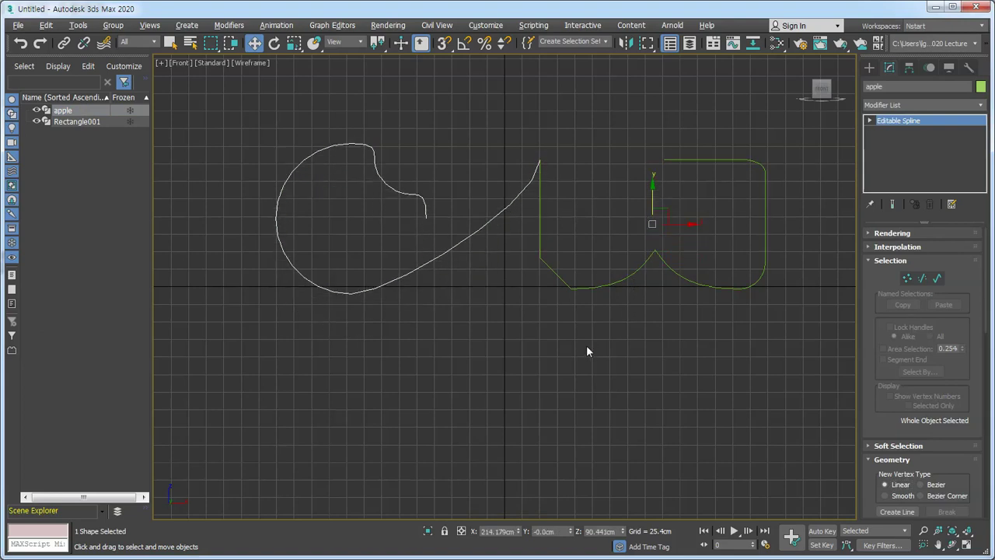
- Test-move Rectangle001 and apple, undo both moves, then hide Rectangle001
{"action": "left_click", "coordinate": [587, 351]}
{"action": "left_click", "coordinate": [89, 121]}
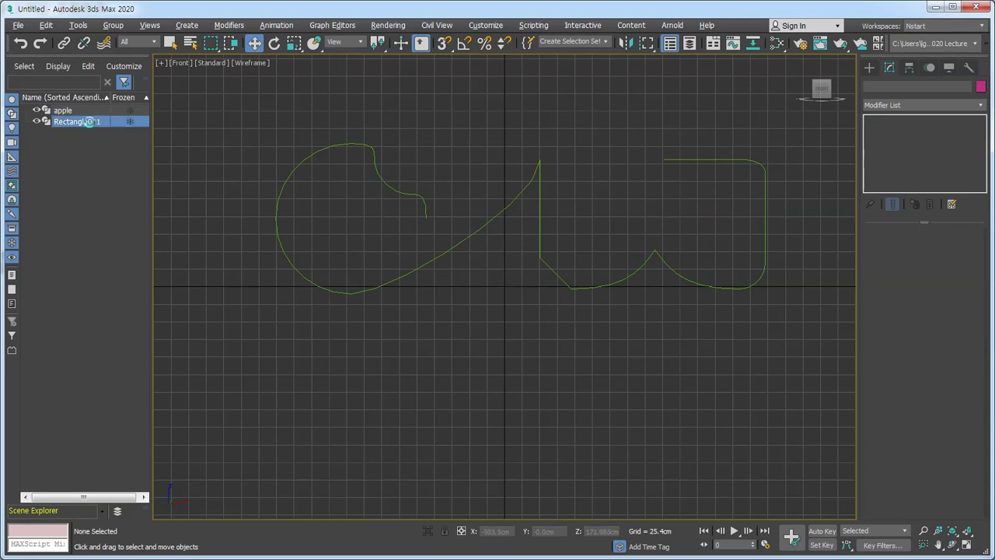
{"action": "left_click_drag", "start_coordinate": [655, 203], "coordinate": [655, 224]}
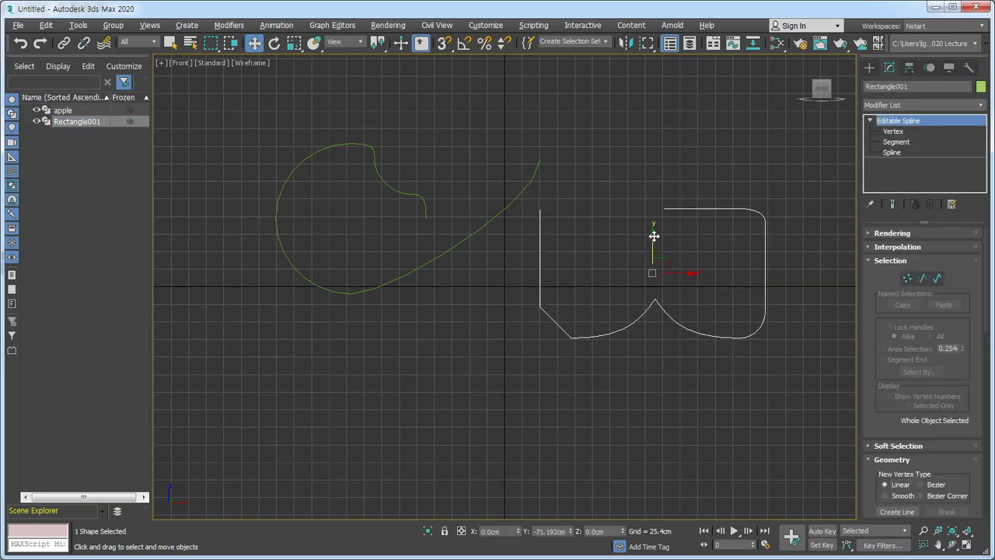
{"action": "key", "text": "ctrl+z"}
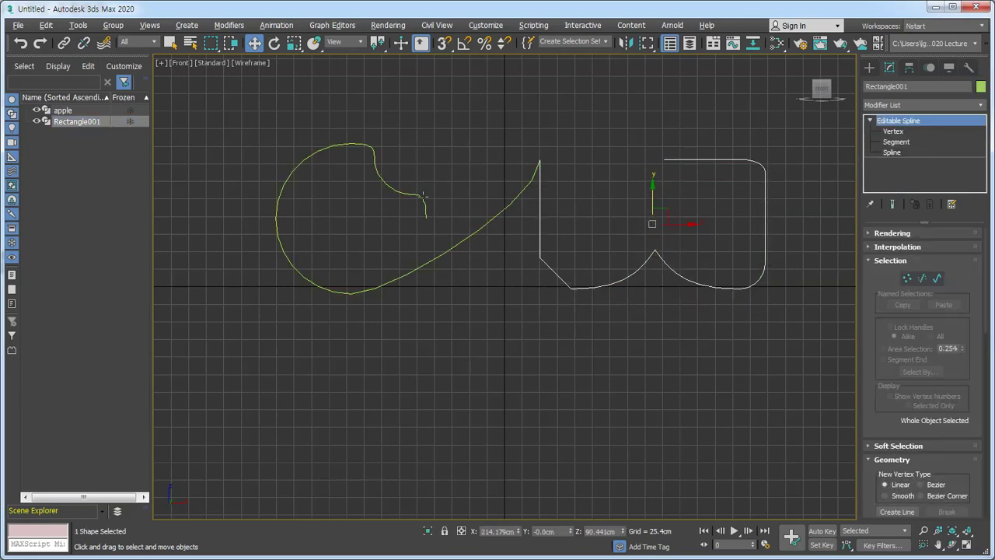
{"action": "left_click", "coordinate": [62, 110]}
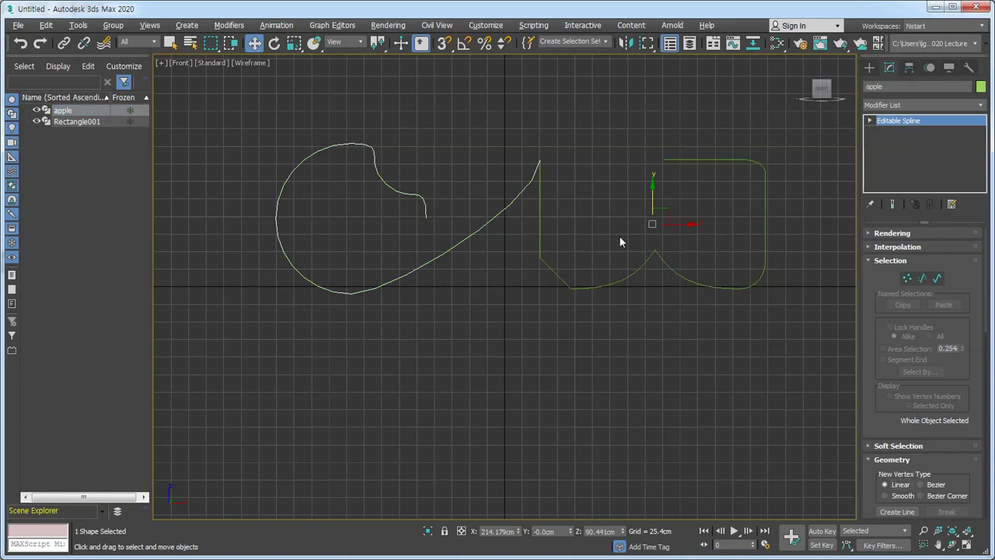
{"action": "left_click_drag", "start_coordinate": [654, 191], "coordinate": [653, 207]}
{"action": "key", "text": "ctrl+z"}
{"action": "left_click", "coordinate": [36, 121]}
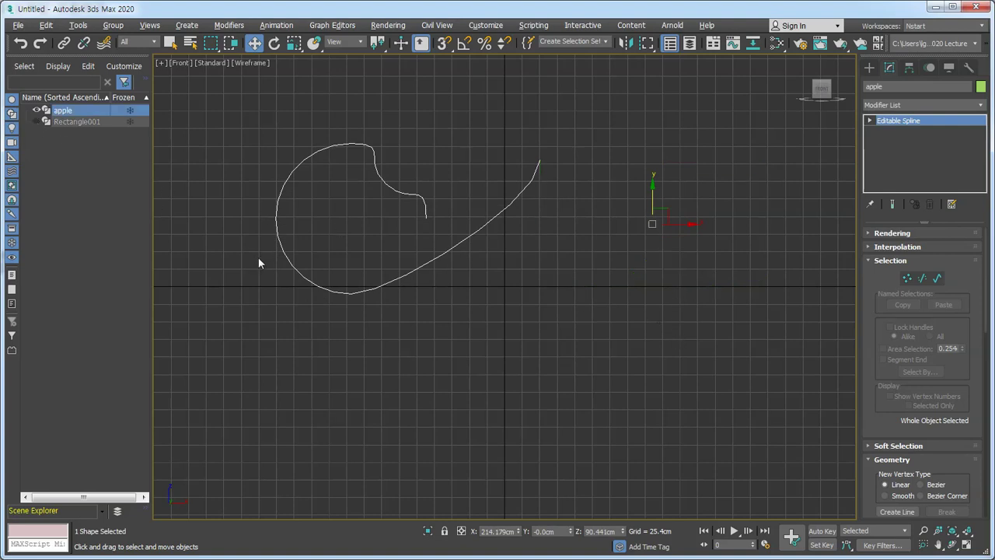
{"action": "left_click", "coordinate": [464, 346]}
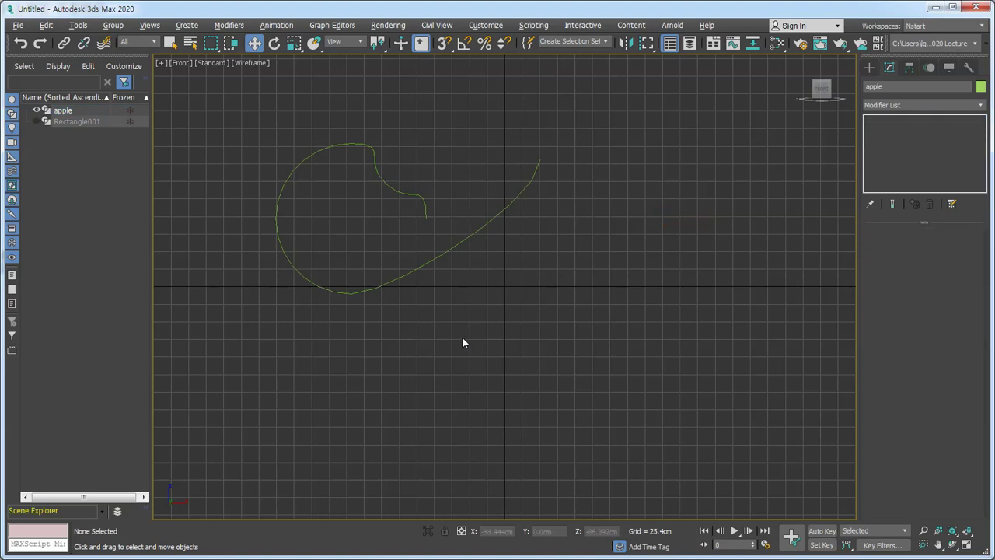
{"action": "left_click", "coordinate": [421, 201]}
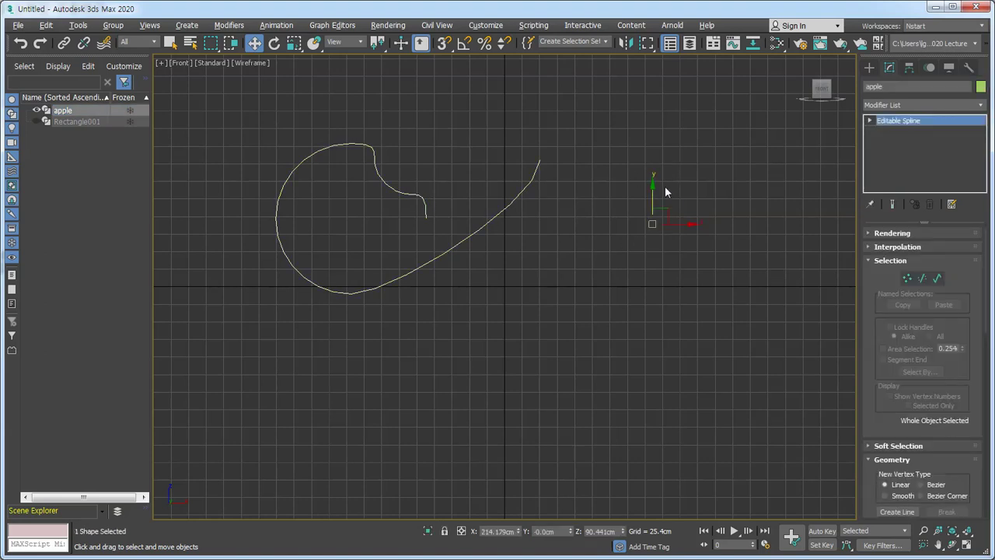
{"action": "left_click", "coordinate": [75, 122]}
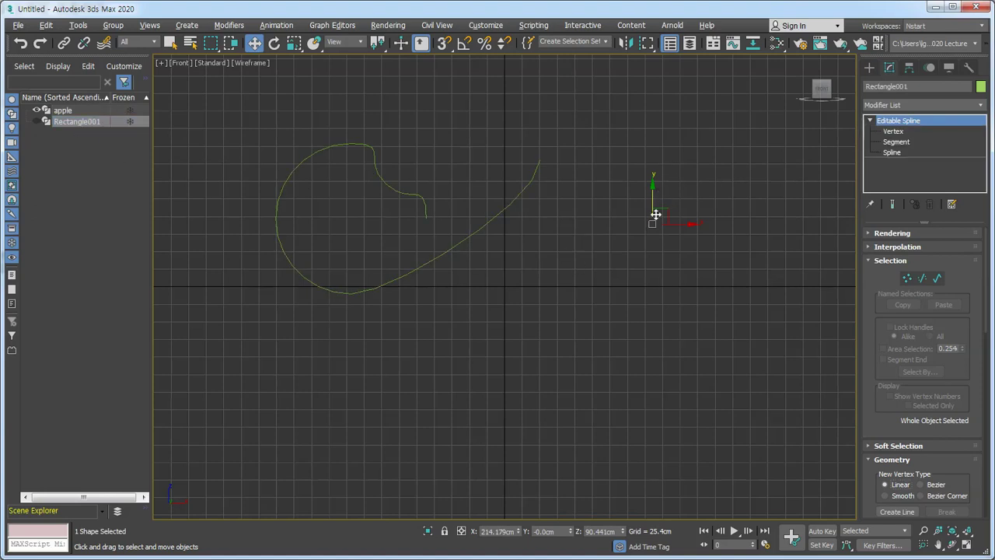
{"action": "left_click", "coordinate": [62, 110]}
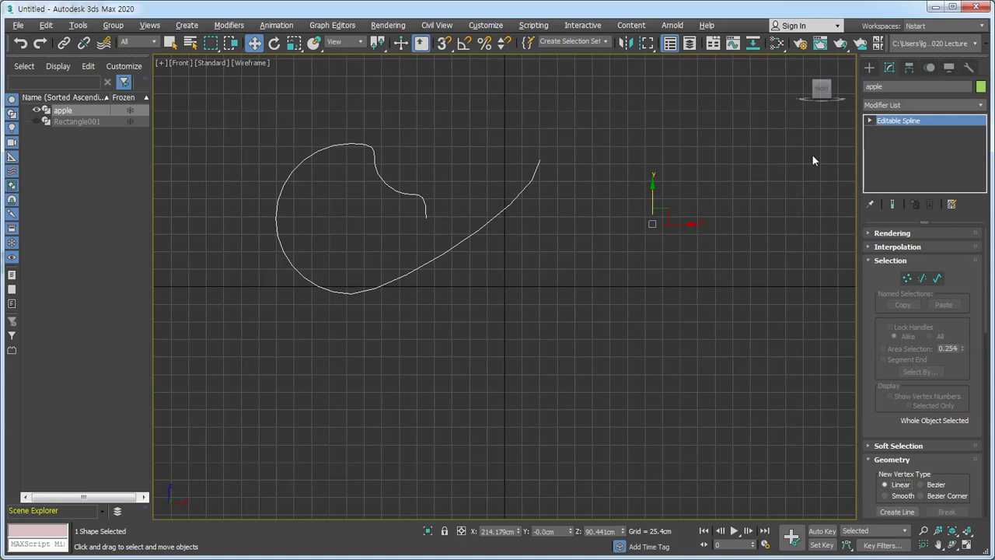
- Centre apple's pivot on the apple curve using Affect Pivot Only and Center to Object
{"action": "left_click", "coordinate": [911, 67]}
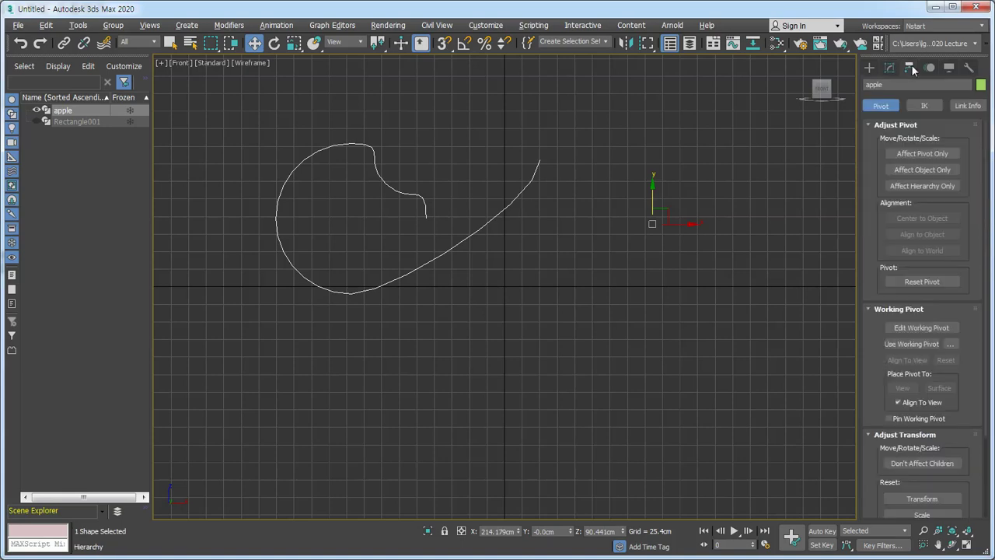
{"action": "left_click", "coordinate": [925, 153]}
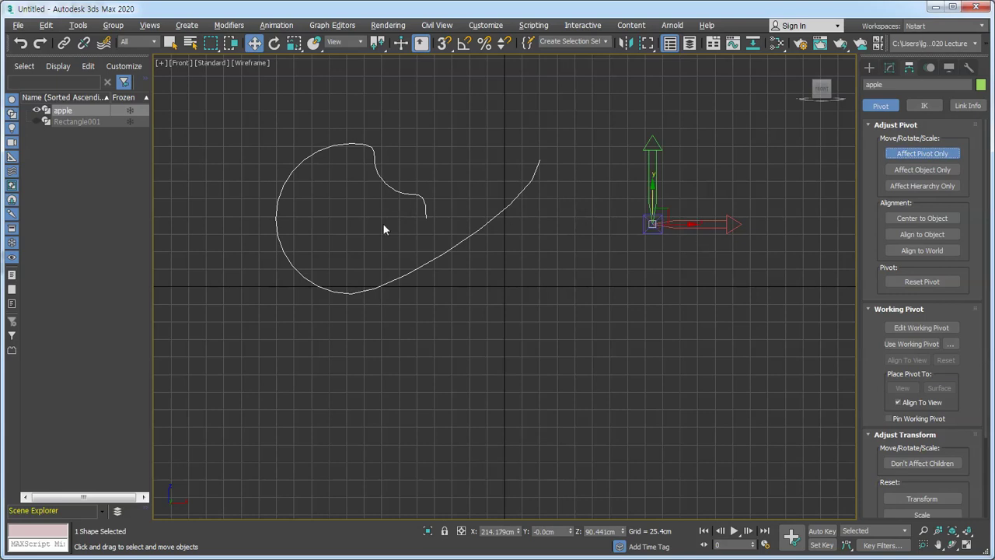
{"action": "left_click", "coordinate": [946, 219]}
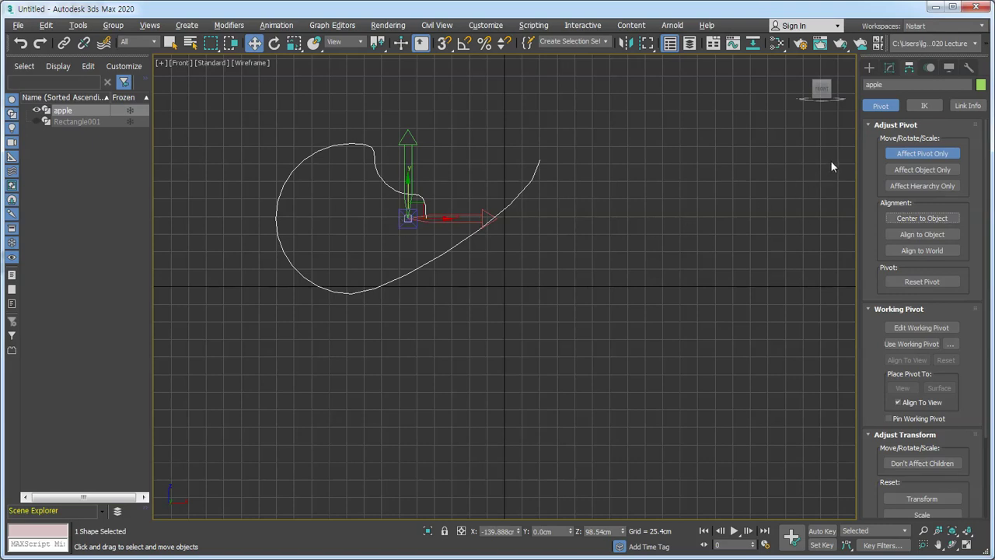
{"action": "left_click", "coordinate": [902, 154]}
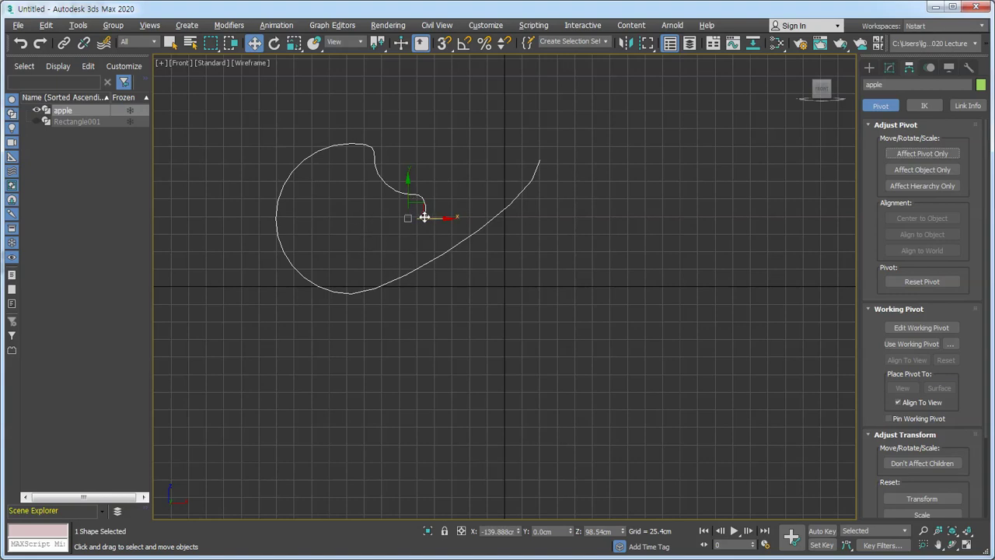
{"action": "left_click_drag", "start_coordinate": [409, 192], "coordinate": [412, 178]}
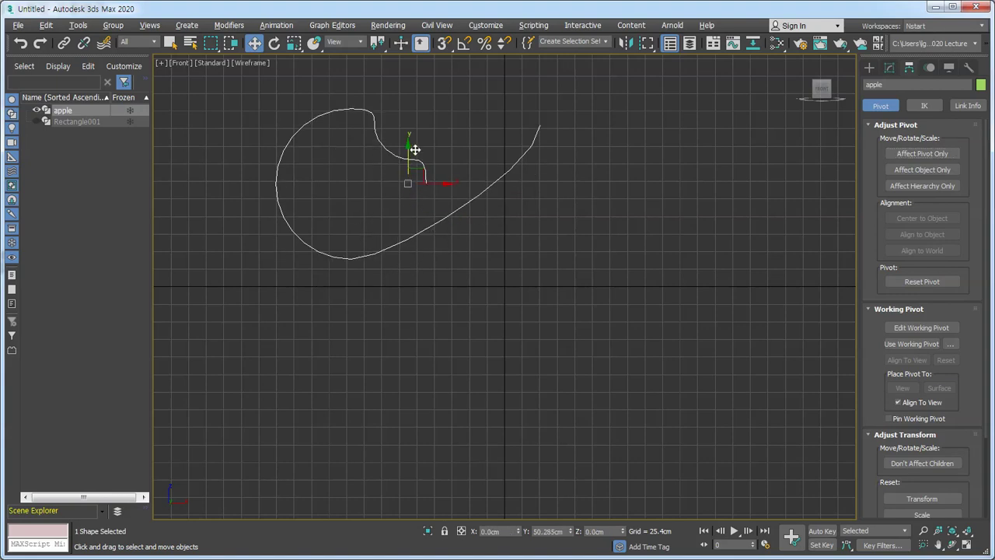
{"action": "key", "text": "ctrl+z"}
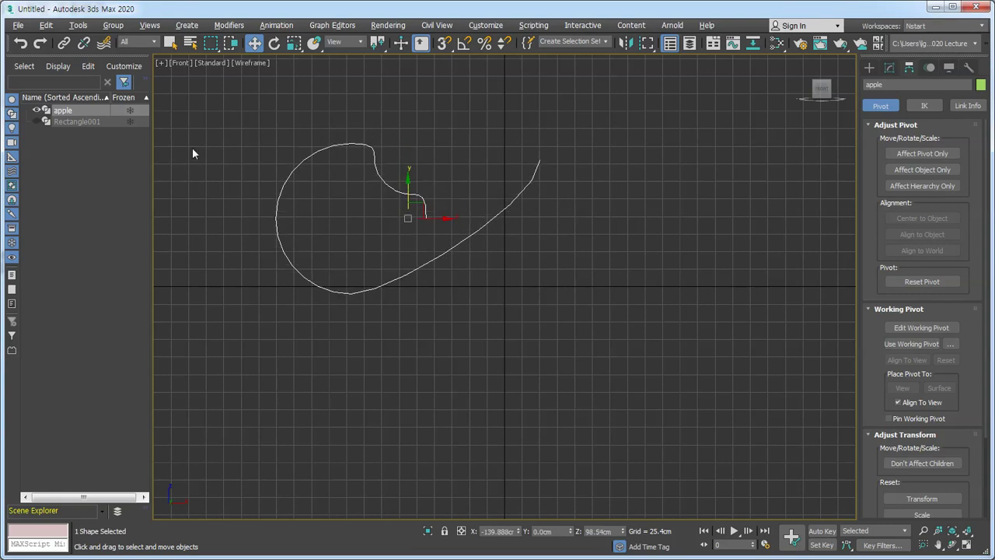
- Unhide Rectangle001 and nudge it slightly from its original position
{"action": "left_click", "coordinate": [86, 122]}
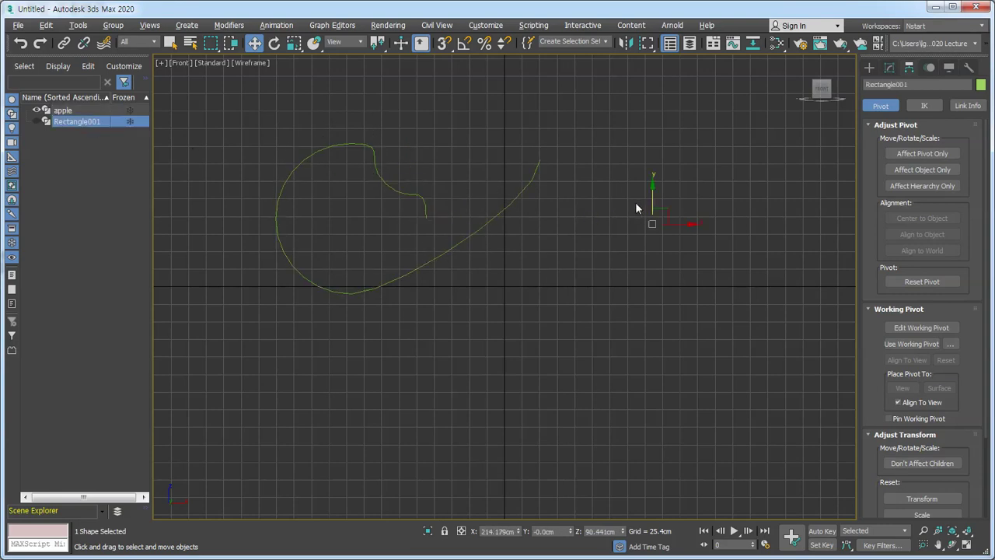
{"action": "left_click", "coordinate": [36, 121]}
{"action": "mouse_move", "coordinate": [653, 187]}
{"action": "left_mouse_down"}
{"action": "mouse_move", "coordinate": [675, 189]}
{"action": "mouse_move", "coordinate": [674, 176]}
{"action": "left_mouse_up"}
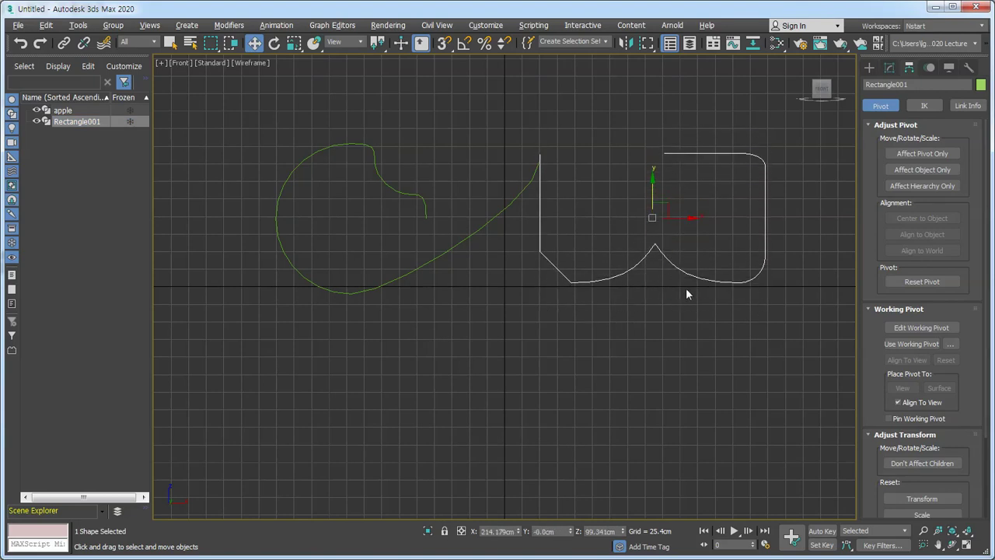